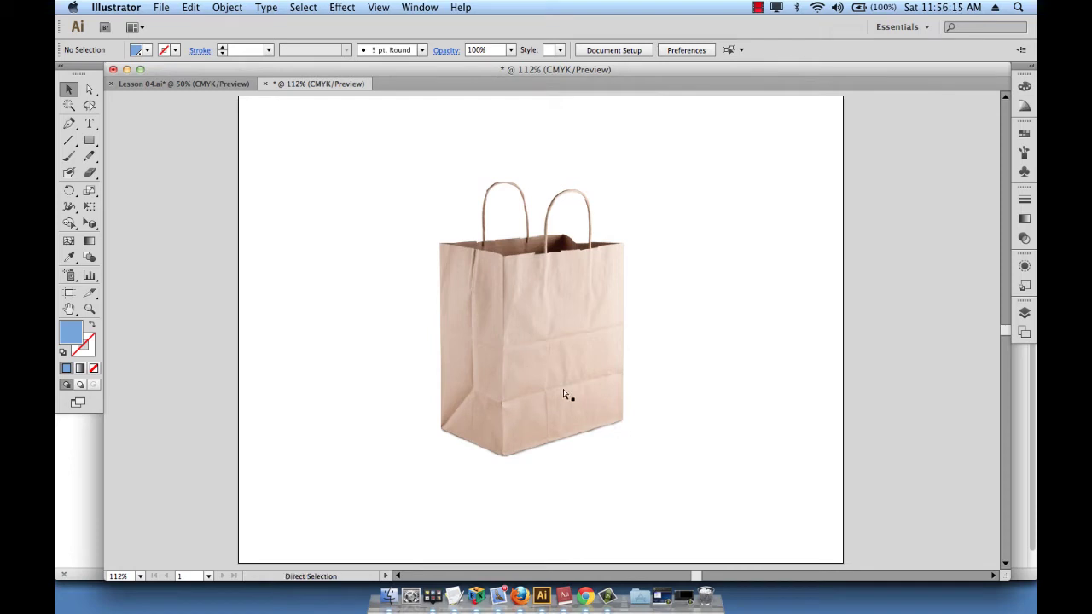
- Scale the bag photo down proportionally and place it just off the page's top-left corner
{"action": "key", "text": "super+minus"}
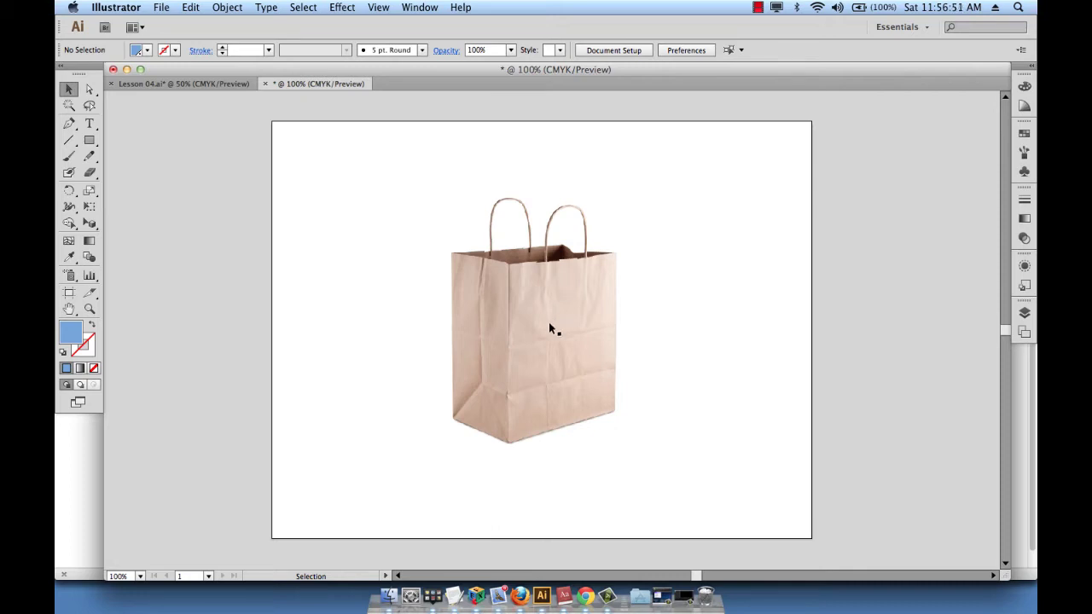
{"action": "left_click_drag", "start_coordinate": [548, 324], "coordinate": [444, 311]}
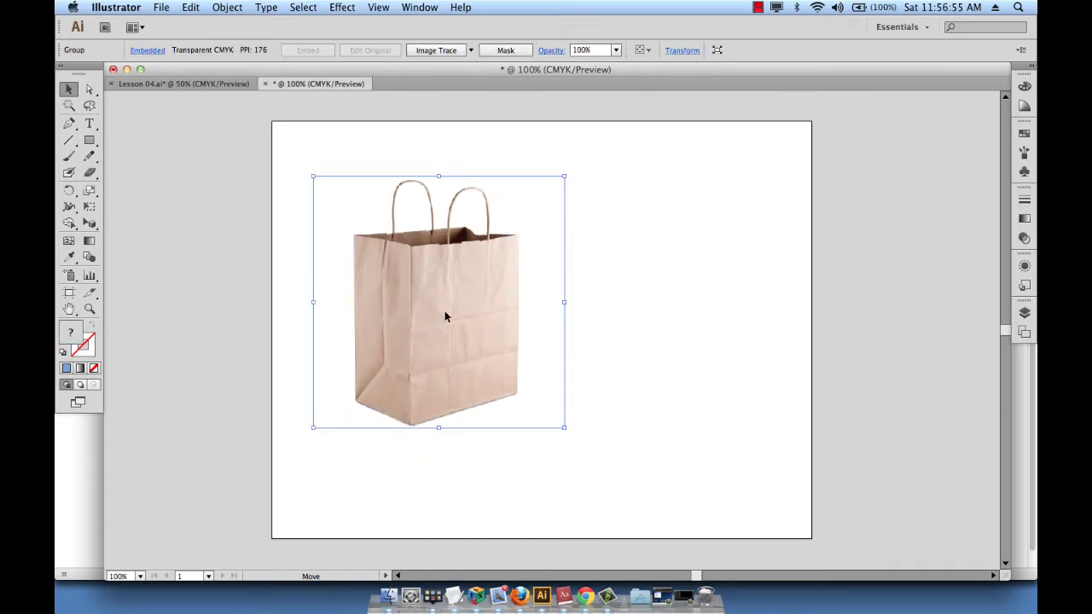
{"action": "left_click_drag", "start_coordinate": [444, 311], "coordinate": [288, 279]}
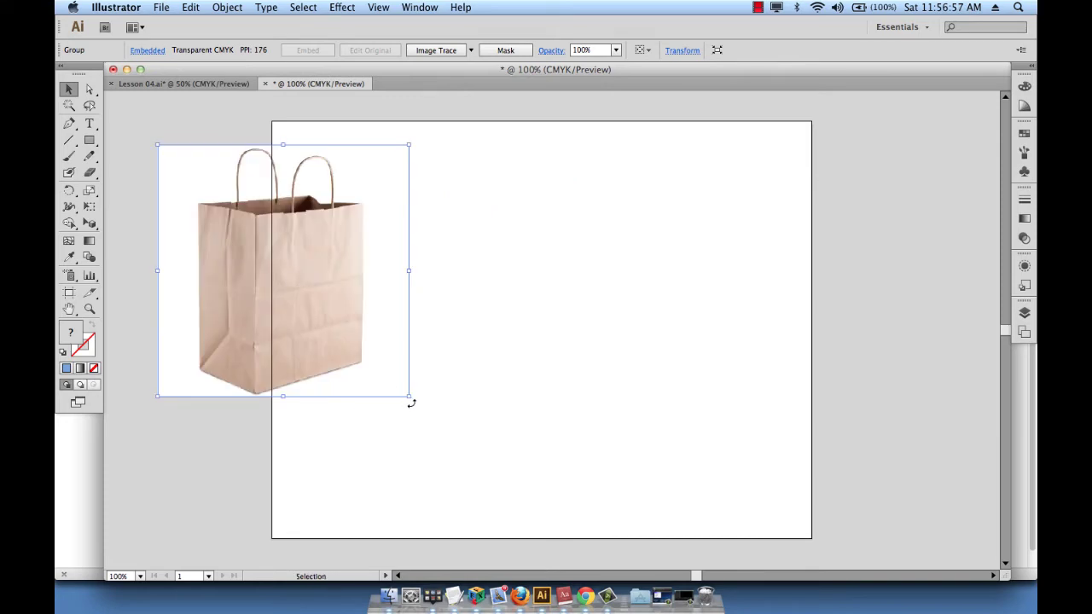
{"action": "left_click_drag", "start_coordinate": [409, 395], "coordinate": [334, 355]}
{"action": "left_click_drag", "start_coordinate": [308, 272], "coordinate": [213, 174]}
{"action": "left_click", "coordinate": [398, 239]}
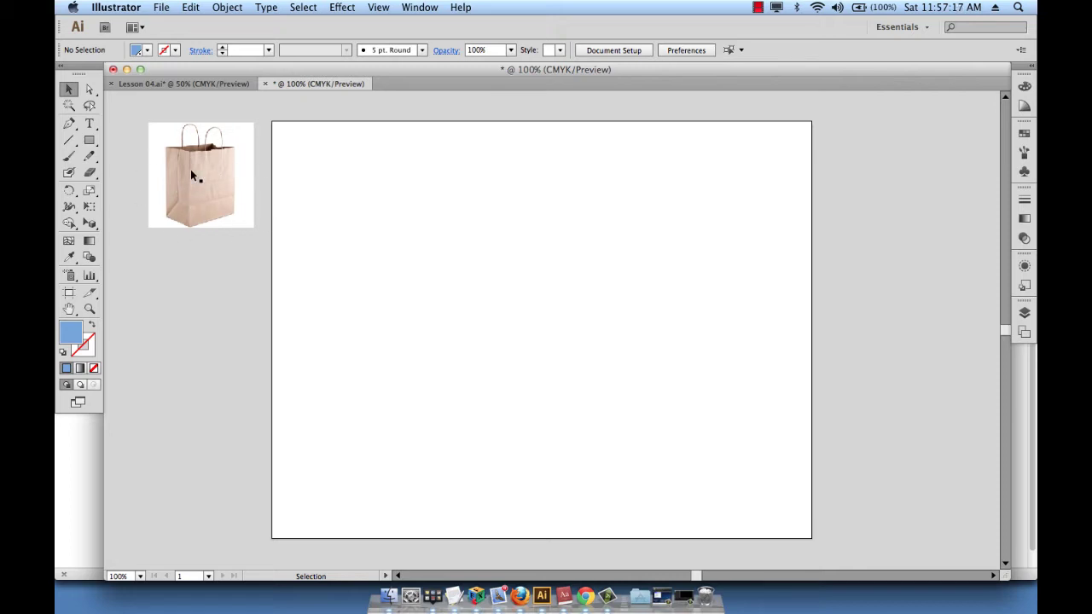
- Draw a 7 in × 10 in rectangle and move it toward the page's top-left
{"action": "left_click", "coordinate": [89, 141]}
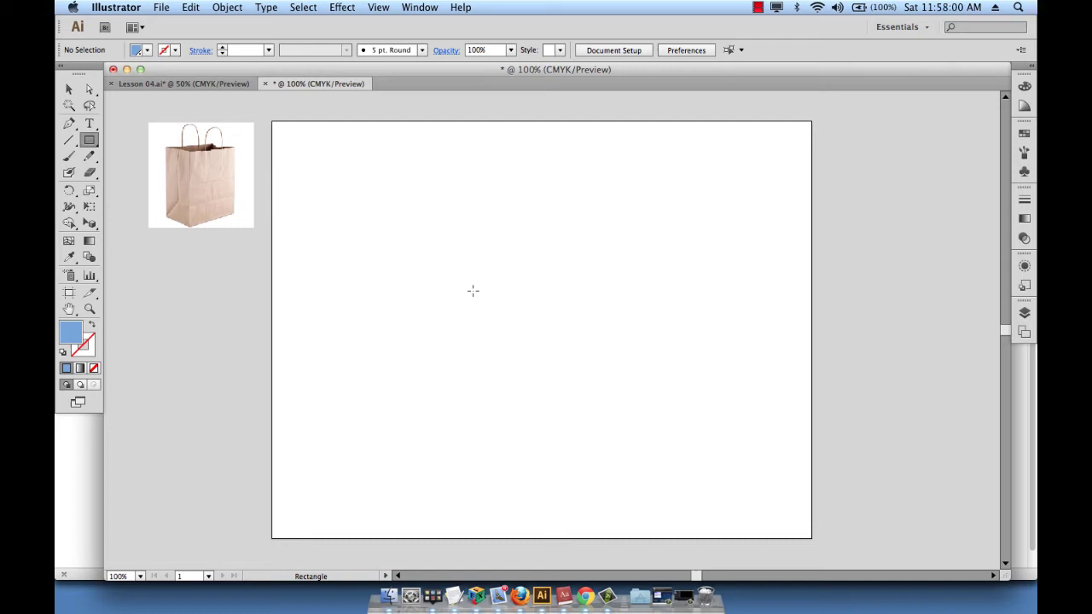
{"action": "left_click", "coordinate": [473, 289]}
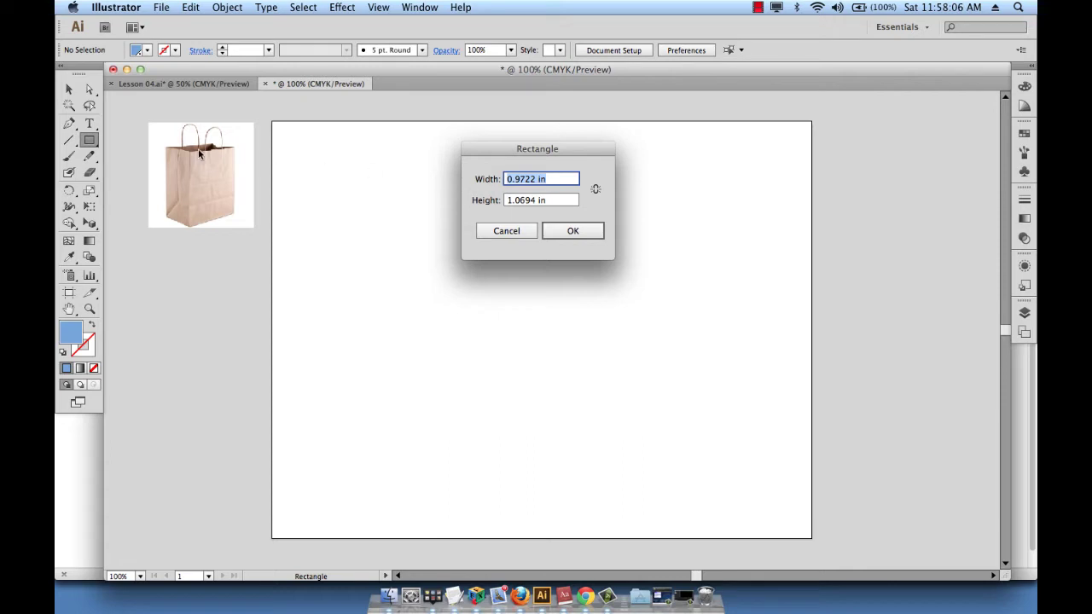
{"action": "type", "text": "7"}
{"action": "key", "text": "Tab"}
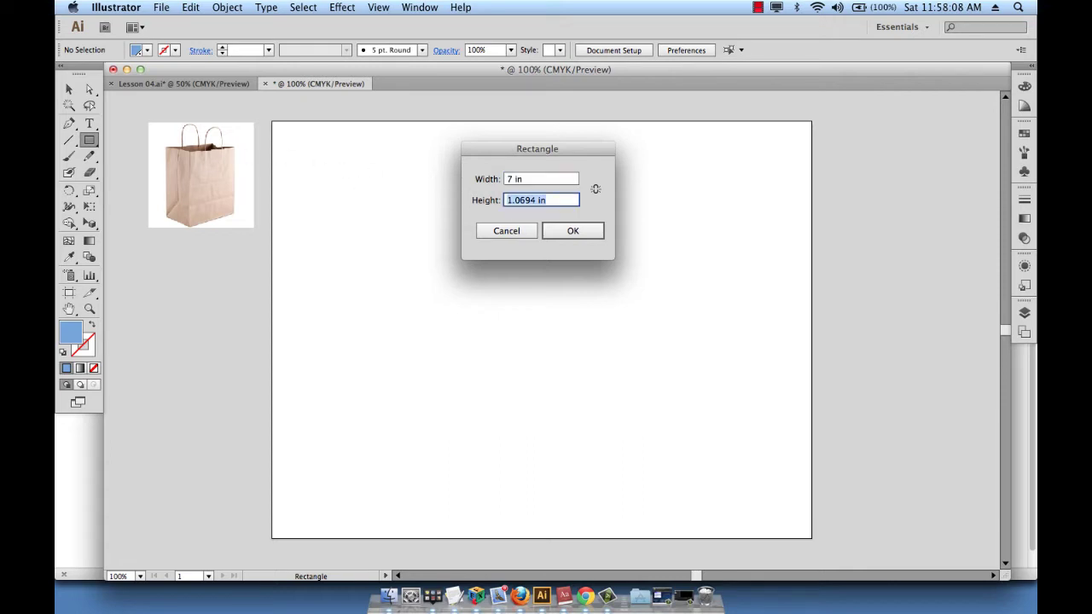
{"action": "type", "text": "10"}
{"action": "key", "text": "Return"}
{"action": "left_click", "coordinate": [65, 91]}
{"action": "left_click_drag", "start_coordinate": [537, 442], "coordinate": [356, 300]}
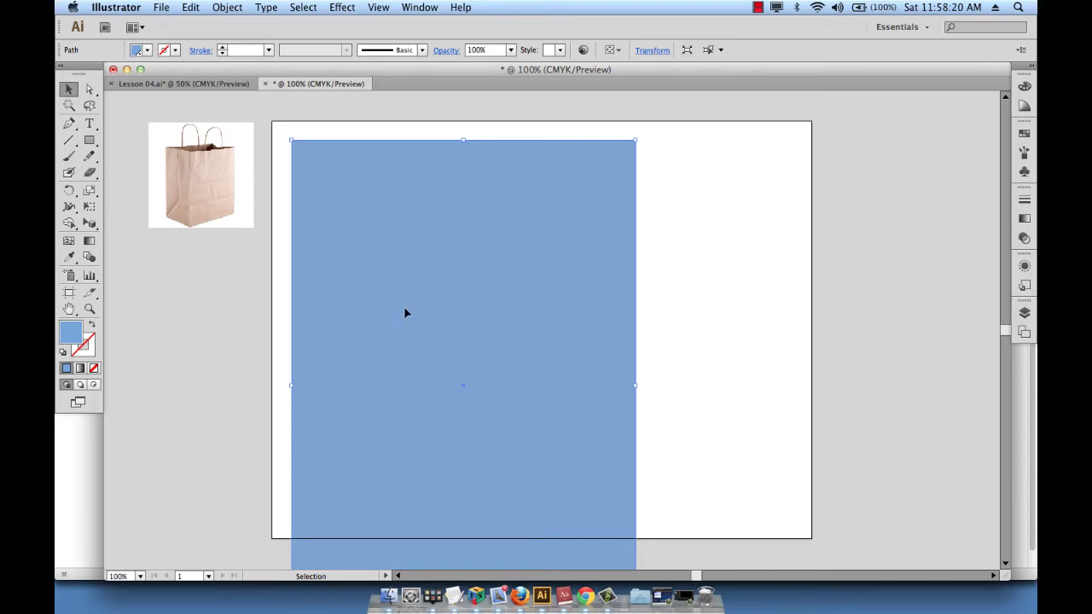
- Stretch the artboard outward left, up, down and right to about 44 in wide
{"action": "left_click", "coordinate": [782, 167]}
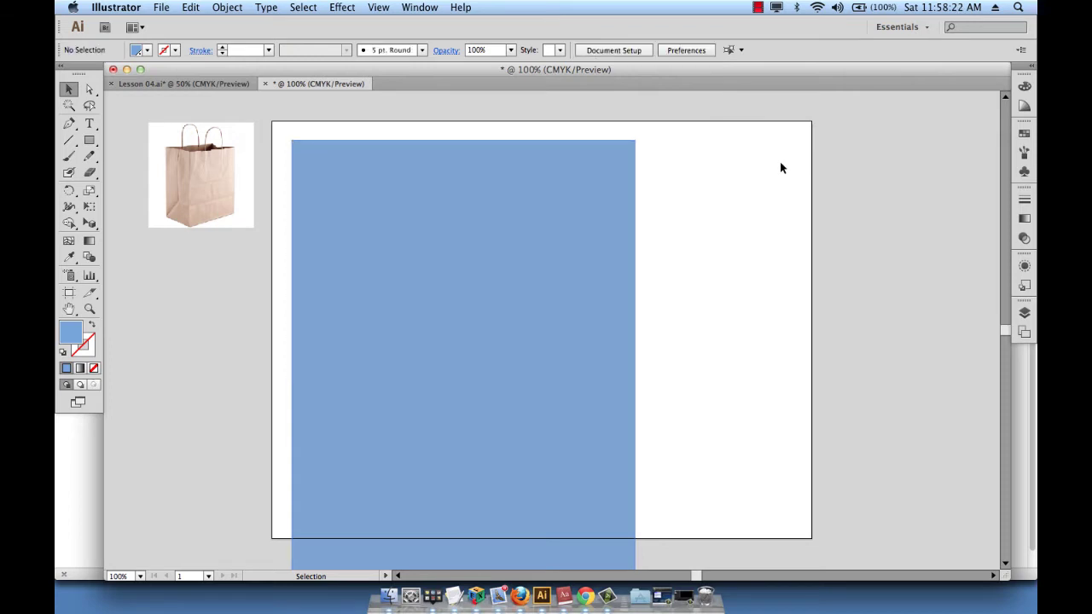
{"action": "left_click", "coordinate": [623, 51]}
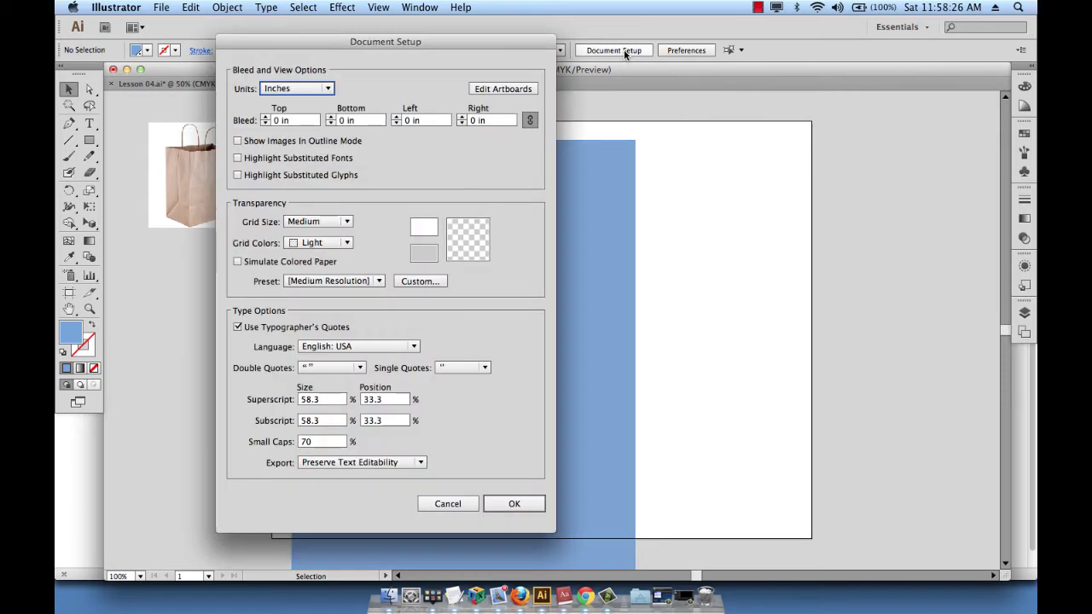
{"action": "left_click", "coordinate": [503, 90]}
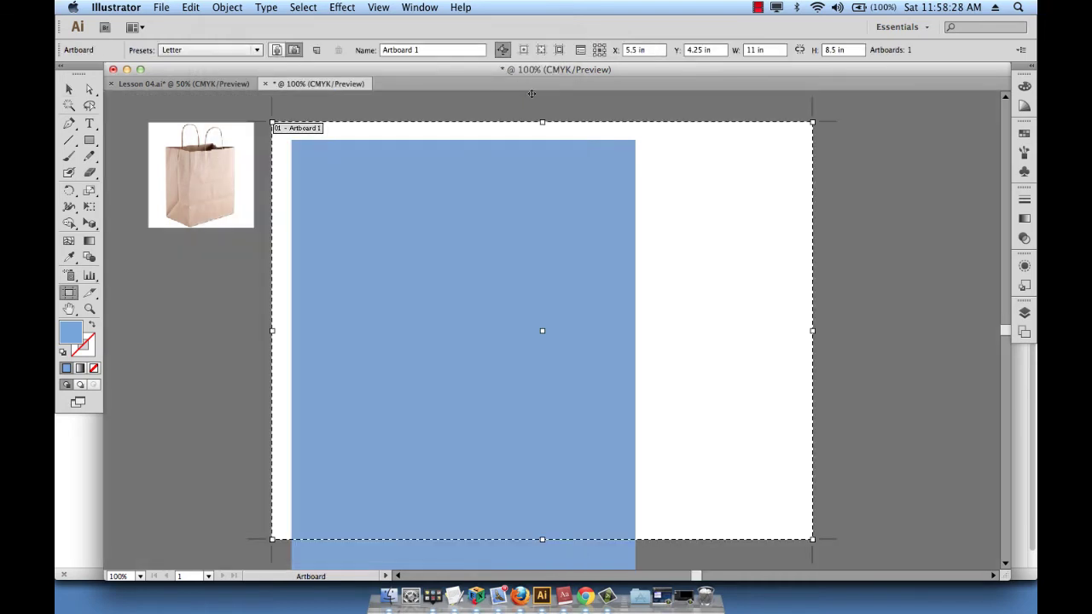
{"action": "key", "text": "super+minus"}
{"action": "key", "text": "super+minus"}
{"action": "key", "text": "super+minus"}
{"action": "key", "text": "super+minus"}
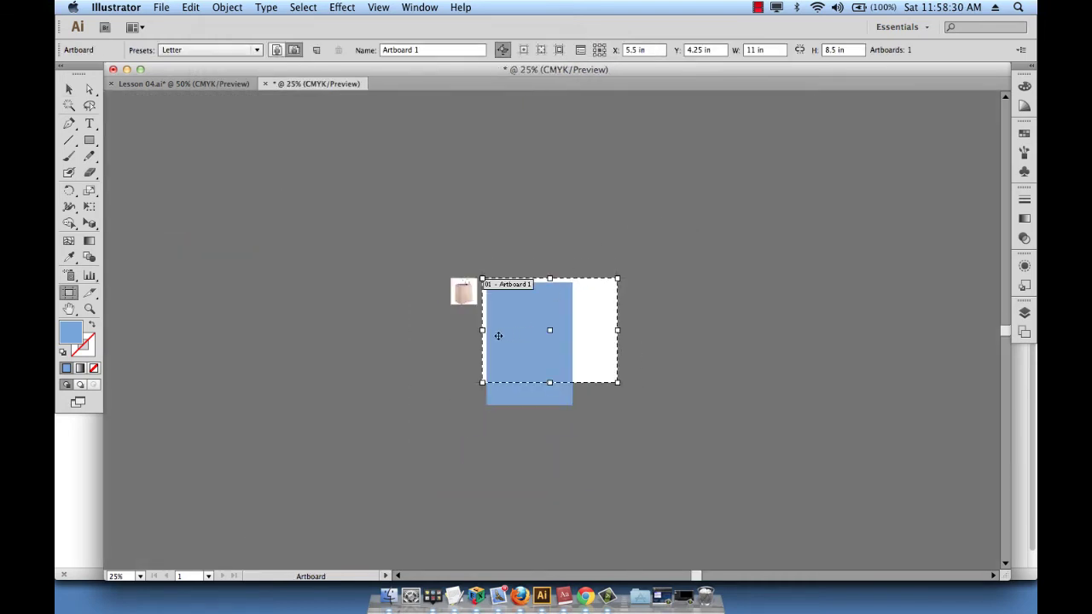
{"action": "left_click_drag", "start_coordinate": [482, 330], "coordinate": [179, 330]}
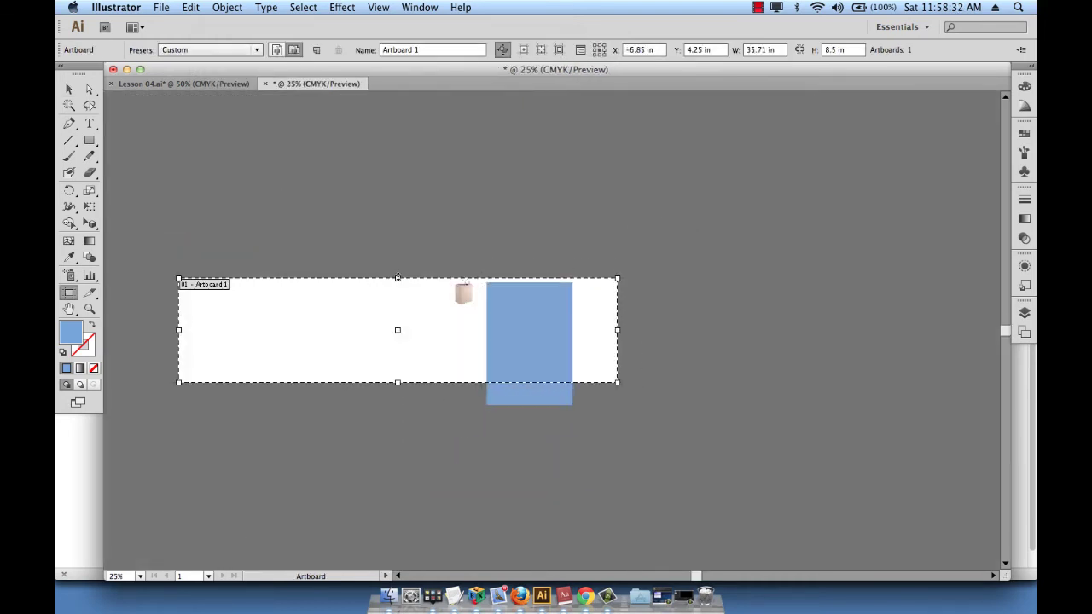
{"action": "left_click_drag", "start_coordinate": [398, 278], "coordinate": [398, 162]}
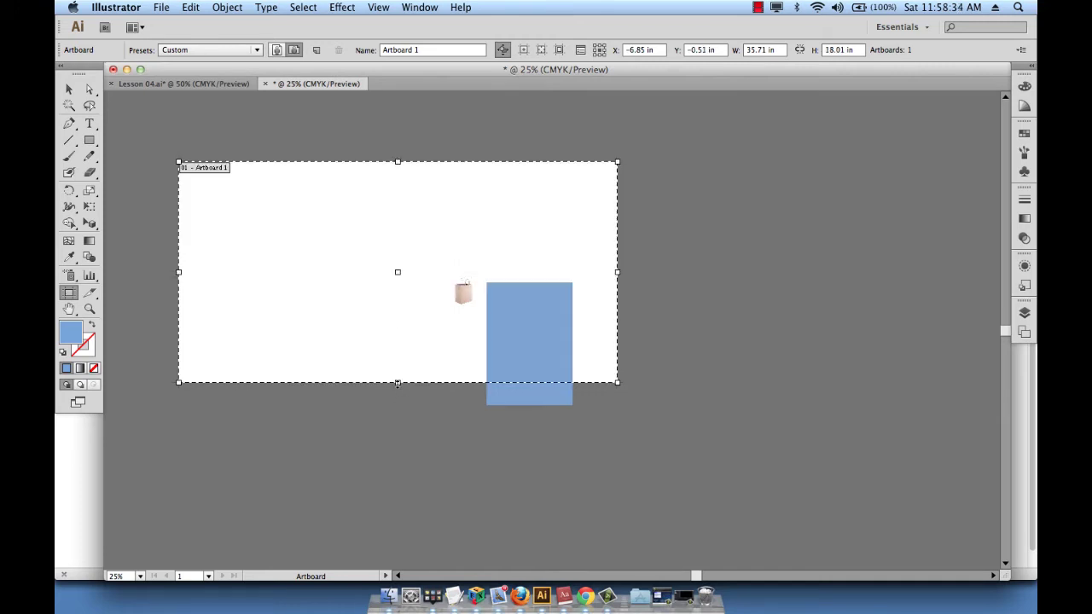
{"action": "left_click_drag", "start_coordinate": [397, 382], "coordinate": [398, 490]}
{"action": "left_click_drag", "start_coordinate": [624, 330], "coordinate": [719, 325]}
- Move the bag photo and rectangle left into the enlarged artboard and zoom to fit
{"action": "key", "text": "super+a"}
{"action": "left_click_drag", "start_coordinate": [456, 282], "coordinate": [333, 312]}
{"action": "key", "text": "super+z"}
{"action": "key", "text": "Escape"}
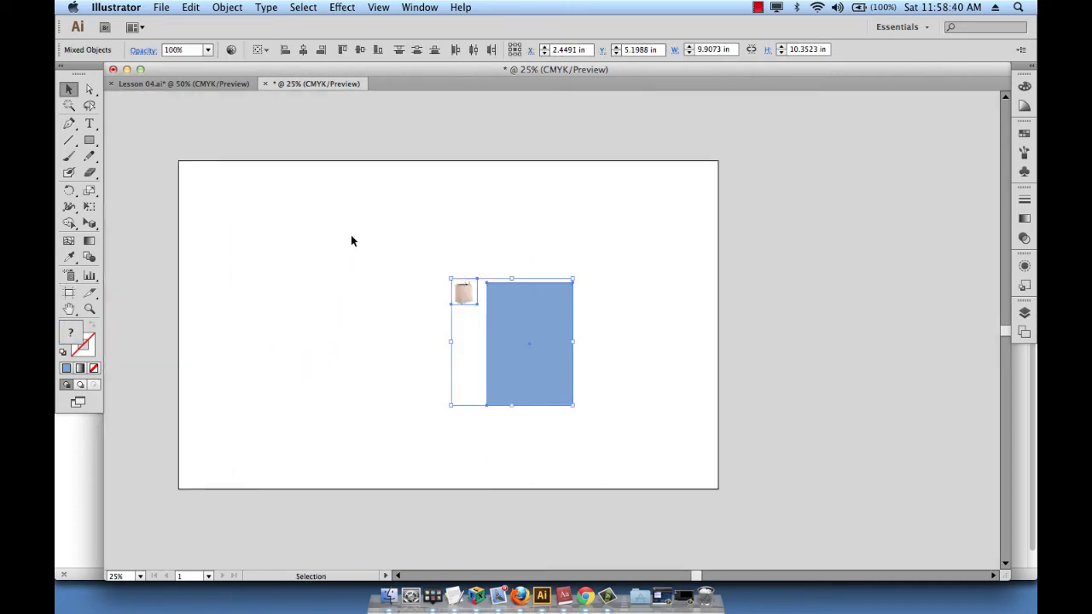
{"action": "left_click_drag", "start_coordinate": [502, 327], "coordinate": [332, 305]}
{"action": "left_click", "coordinate": [400, 230]}
{"action": "key", "text": "super+0"}
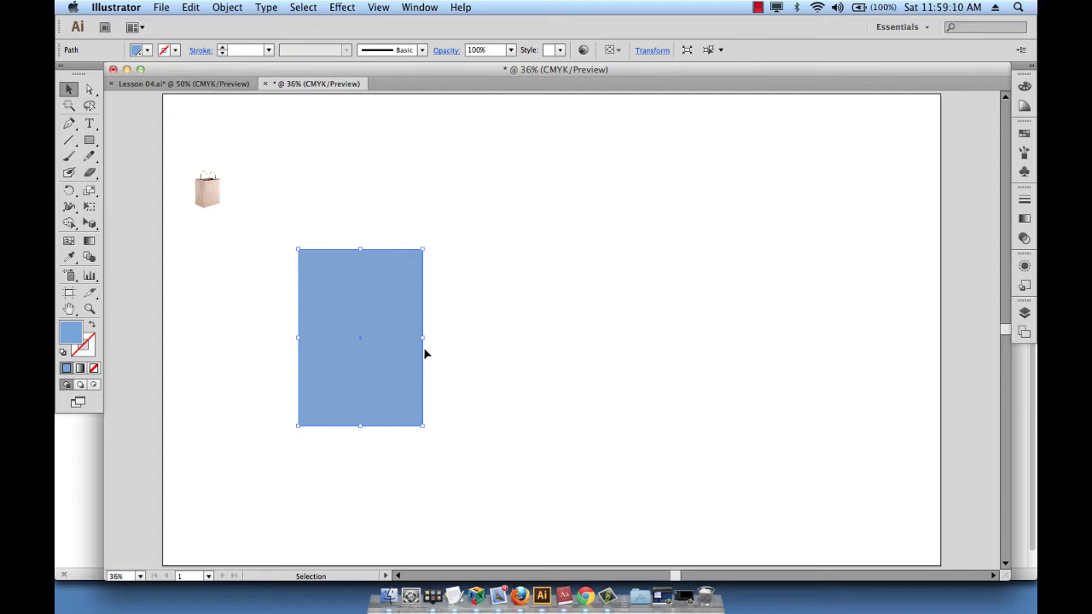
- Set the 7 × 10 in rectangle's fill to None, leaving an empty outline
{"action": "left_click", "coordinate": [94, 368]}
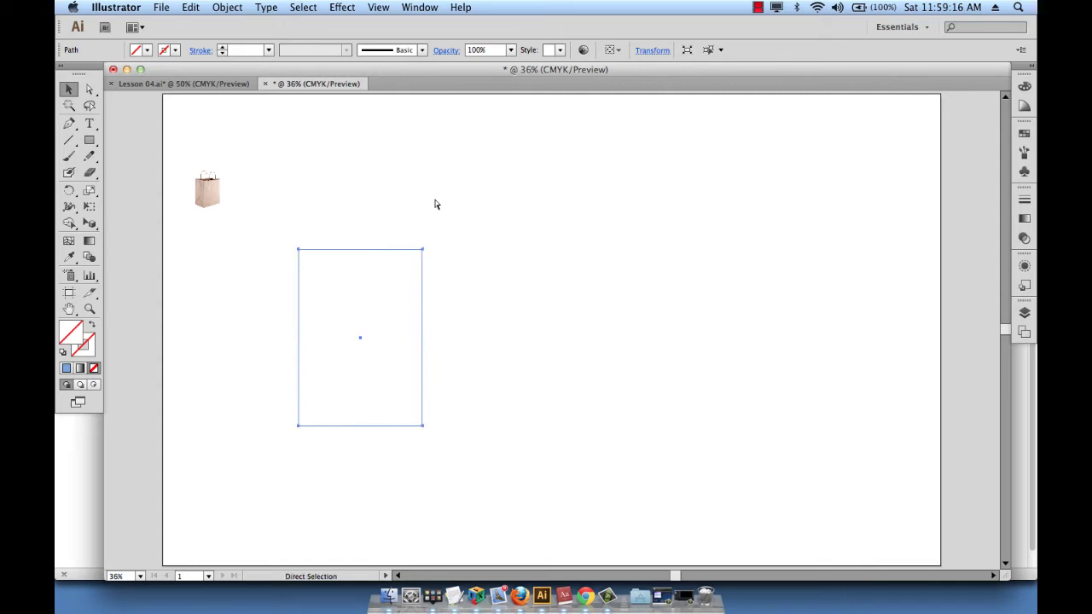
{"action": "key", "text": "super+shift+a"}
{"action": "left_click_drag", "start_coordinate": [443, 319], "coordinate": [352, 226]}
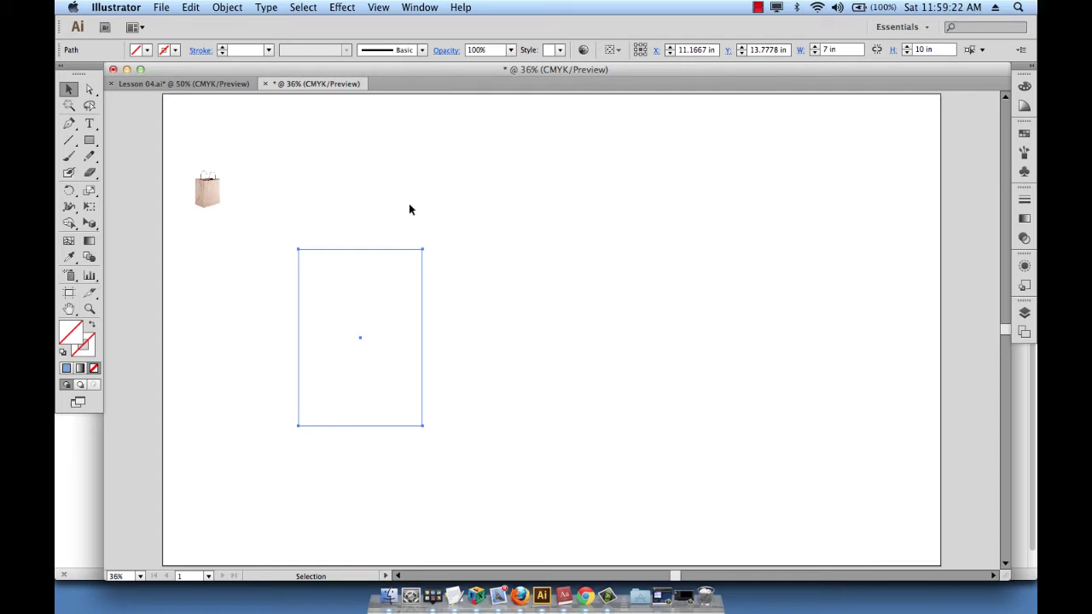
- Scale the bag photo up slightly above the rectangle
{"action": "left_click", "coordinate": [213, 189]}
{"action": "left_click_drag", "start_coordinate": [226, 170], "coordinate": [295, 128]}
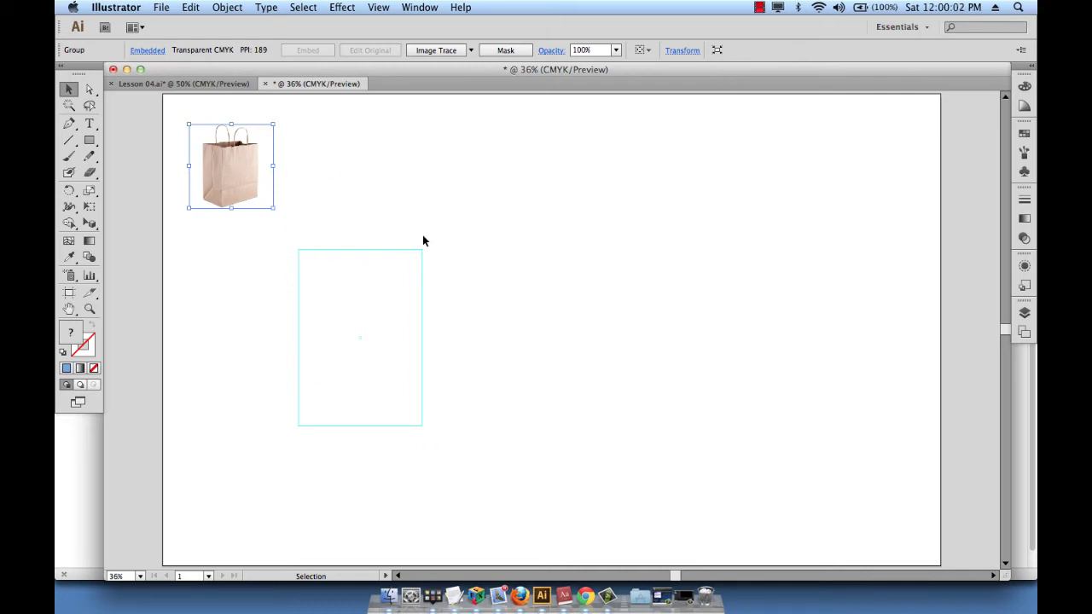
{"action": "left_click_drag", "start_coordinate": [349, 236], "coordinate": [383, 305]}
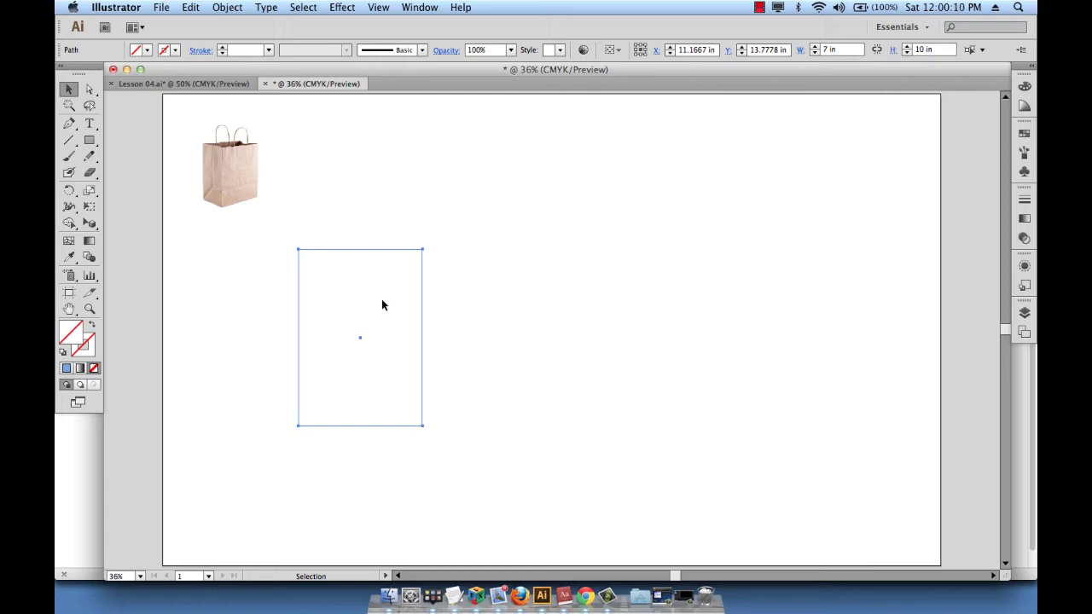
- Copy the panel rectangle 7 in horizontally and 0 in vertically so it sits beside the first
{"action": "key", "text": "Return"}
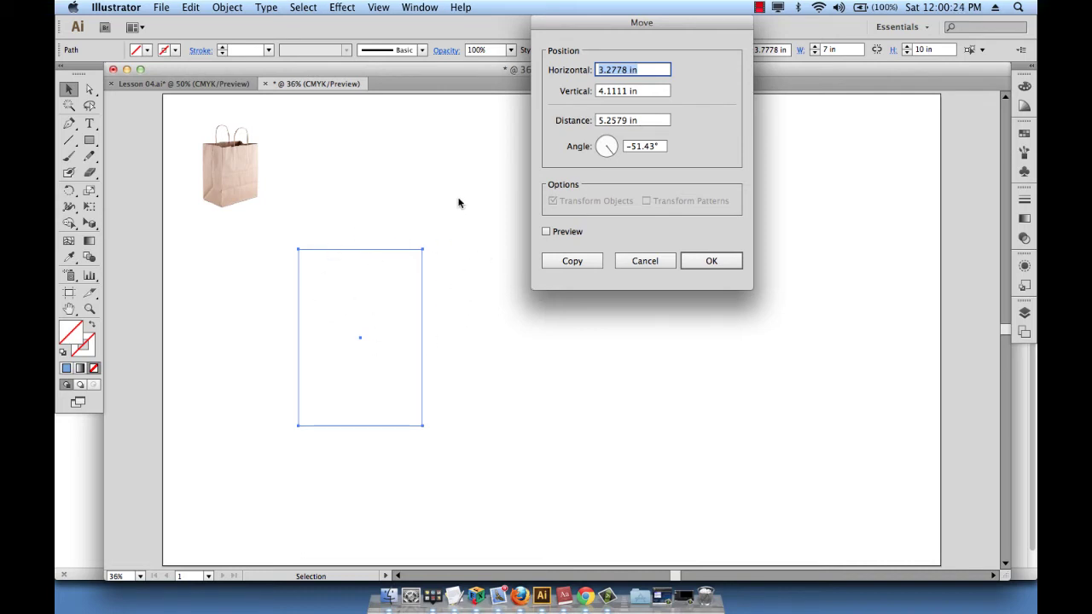
{"action": "type", "text": "7"}
{"action": "key", "text": "Tab"}
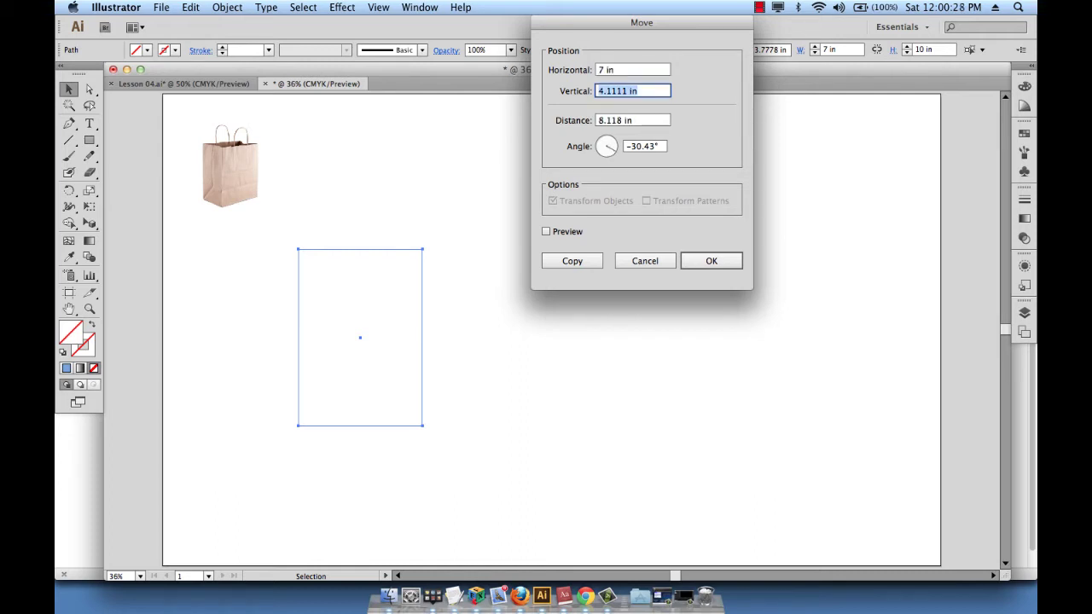
{"action": "type", "text": "0"}
{"action": "key", "text": "Tab"}
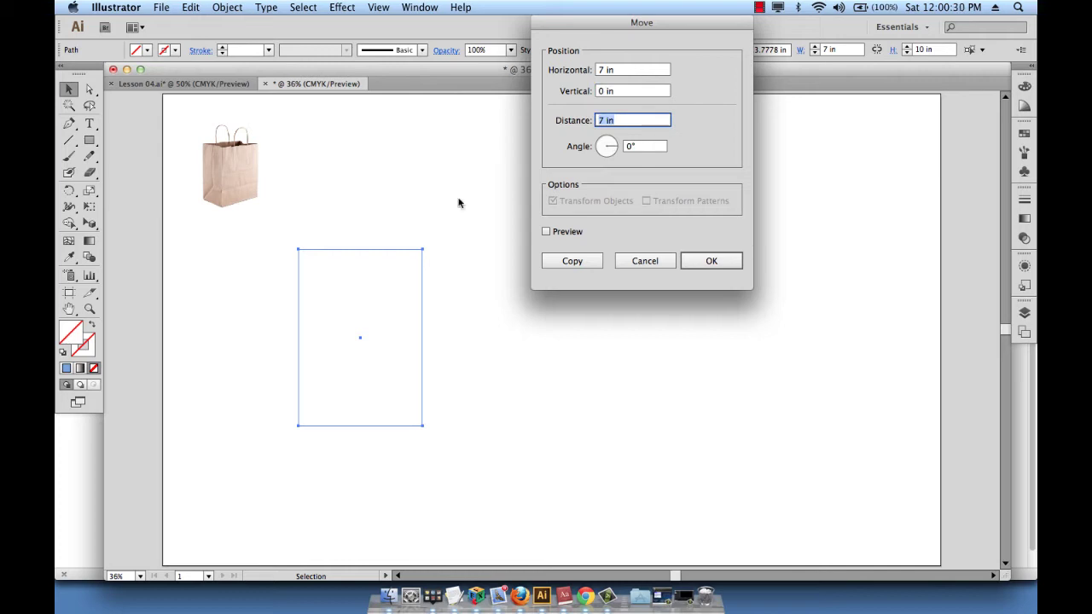
{"action": "left_click", "coordinate": [589, 263]}
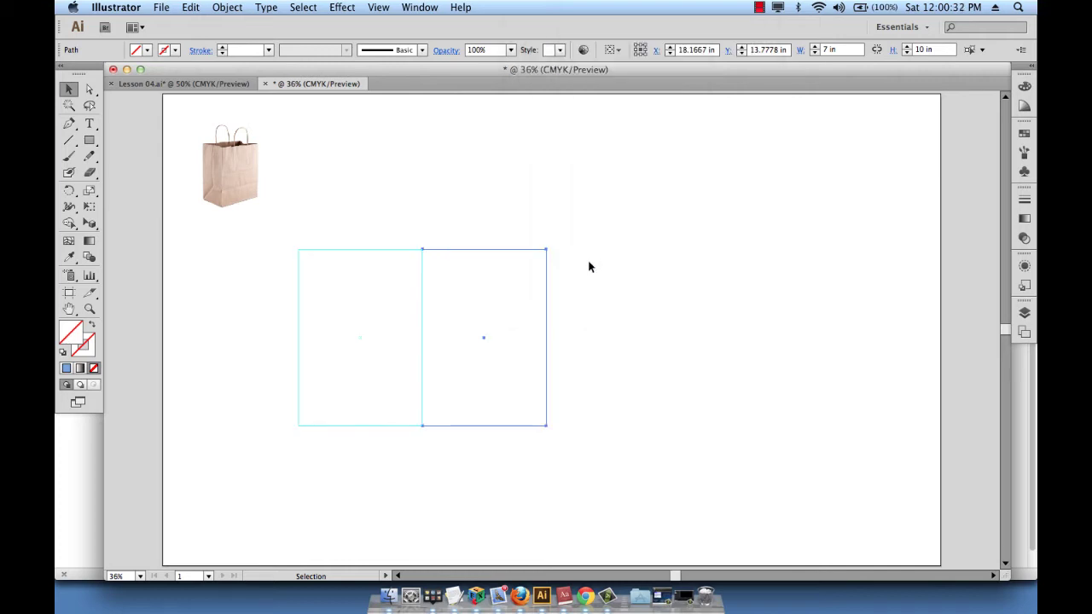
{"action": "left_click", "coordinate": [474, 204]}
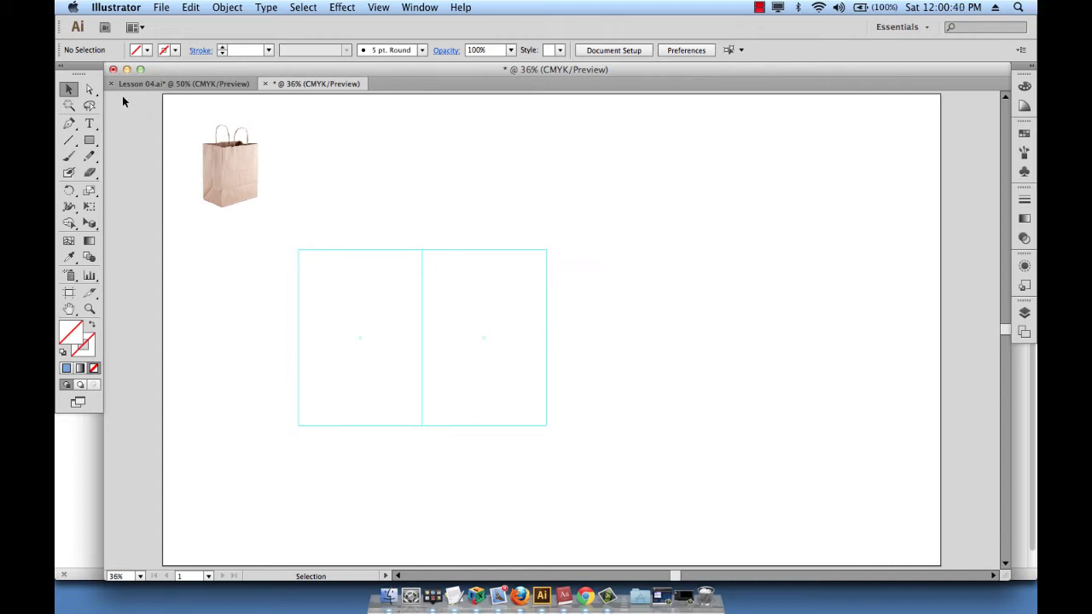
{"action": "left_click", "coordinate": [90, 89]}
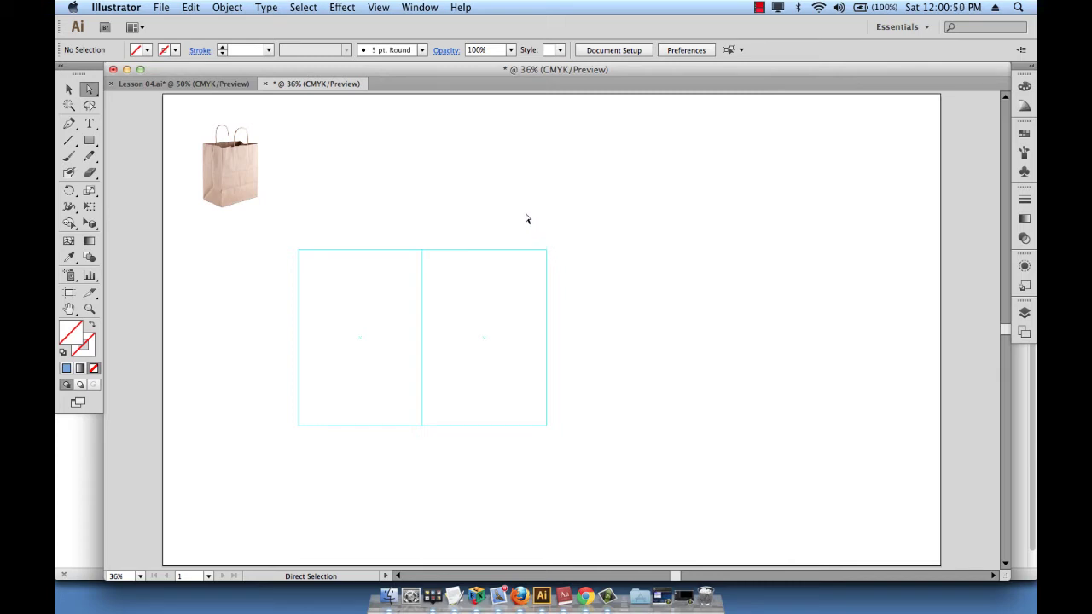
- Move the right rectangle's right-edge anchors -3 in, making a 4 × 10 in side panel
{"action": "left_click_drag", "start_coordinate": [526, 214], "coordinate": [569, 465]}
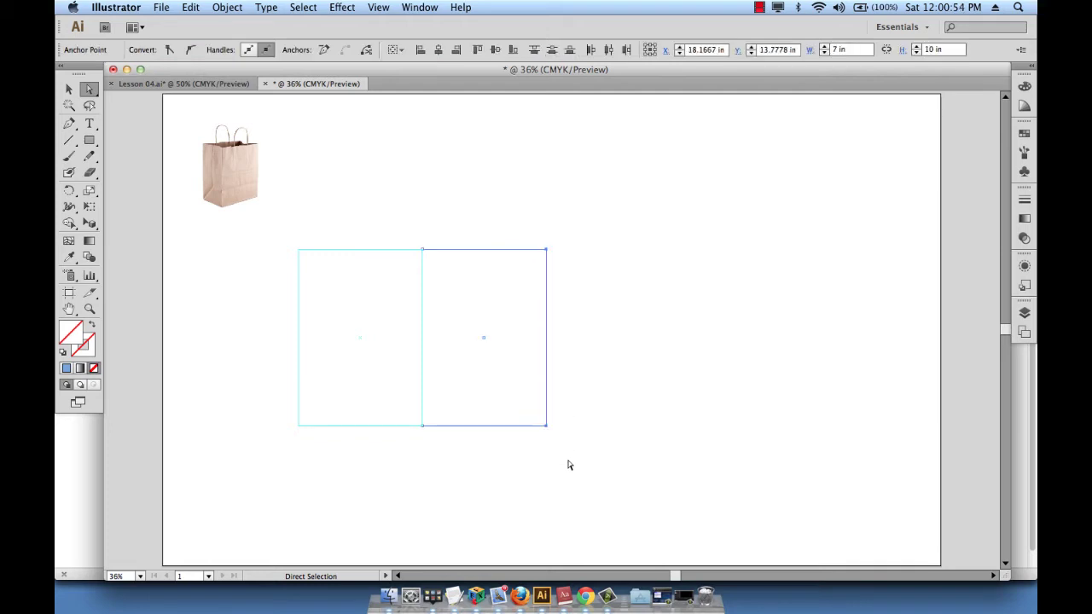
{"action": "key", "text": "Return"}
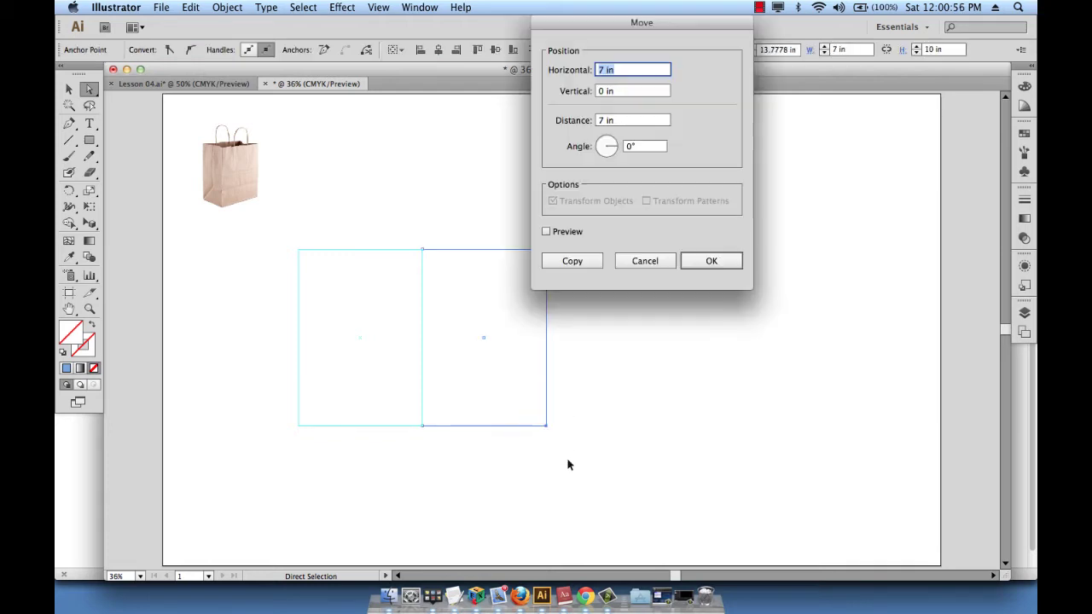
{"action": "left_click_drag", "start_coordinate": [618, 28], "coordinate": [716, 28]}
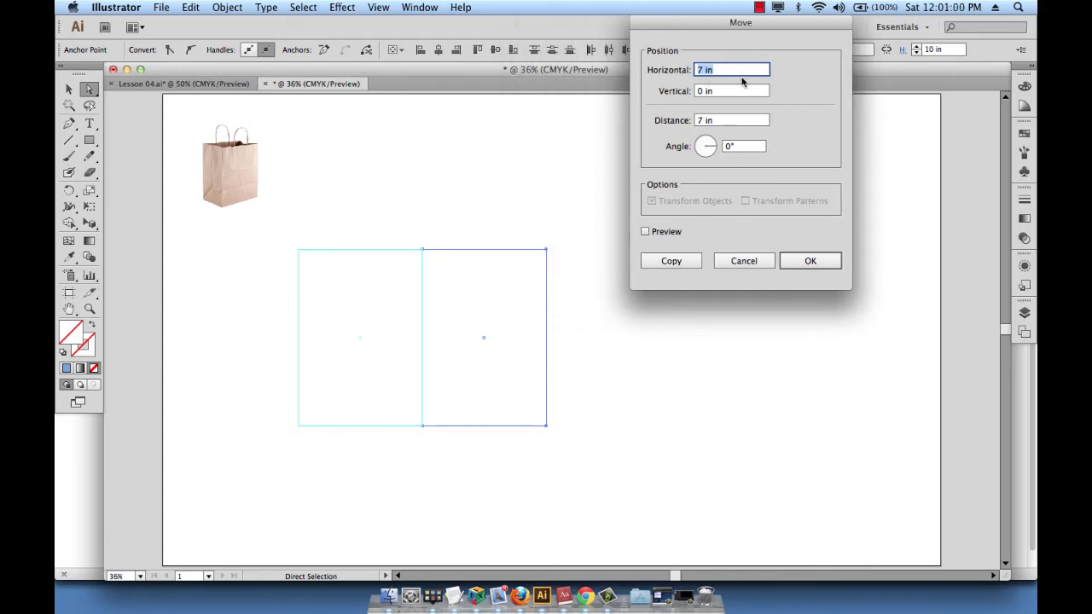
{"action": "type", "text": "-3"}
{"action": "left_click", "coordinate": [811, 261]}
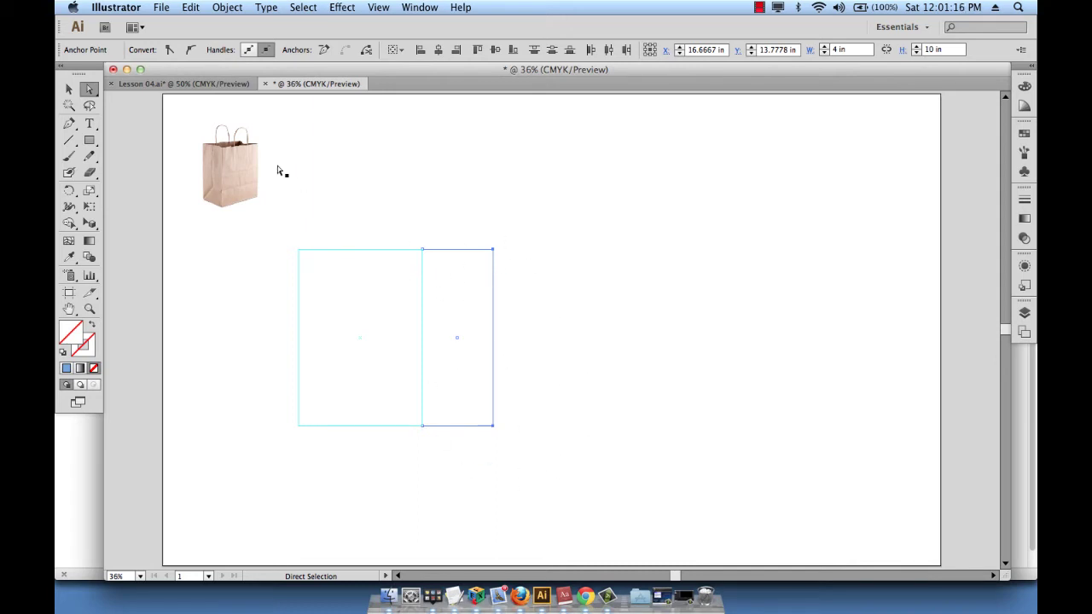
{"action": "key", "text": "v"}
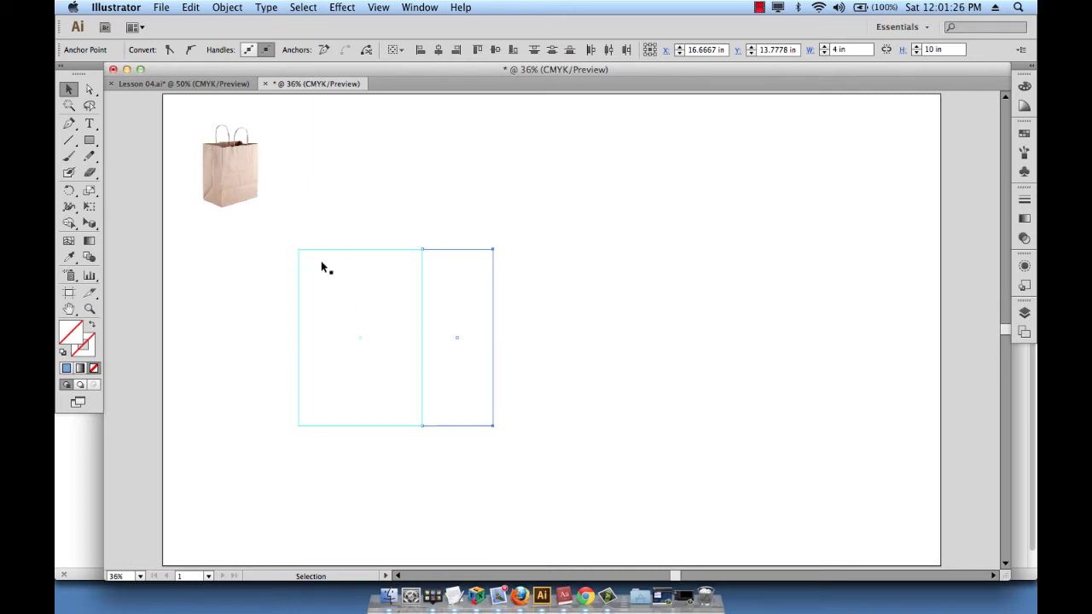
- Copy the front and side panel pair 11 in to the right
{"action": "left_click_drag", "start_coordinate": [278, 235], "coordinate": [515, 449]}
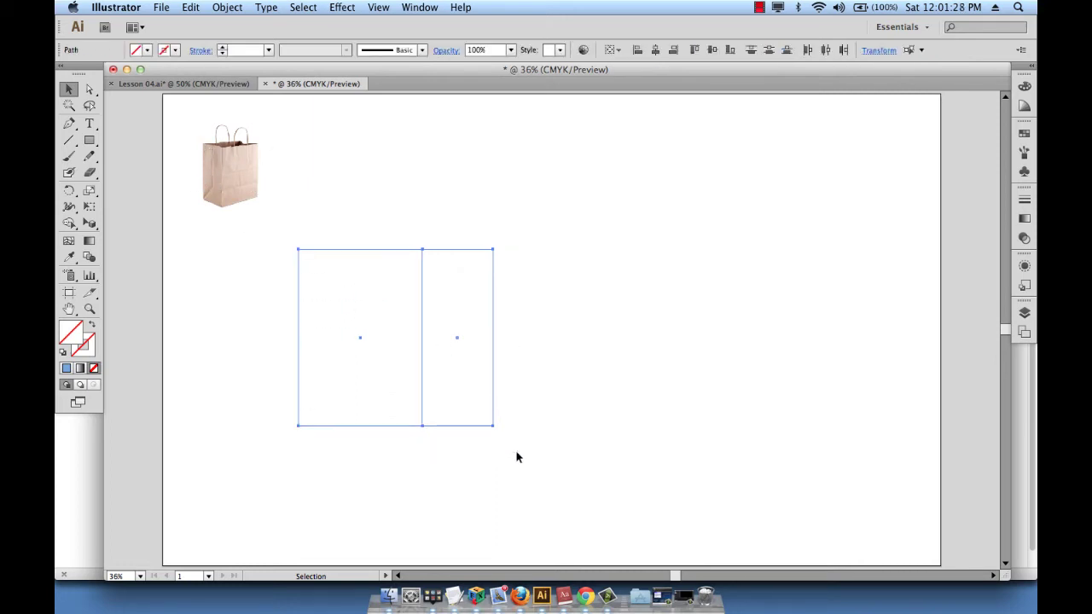
{"action": "key", "text": "Return"}
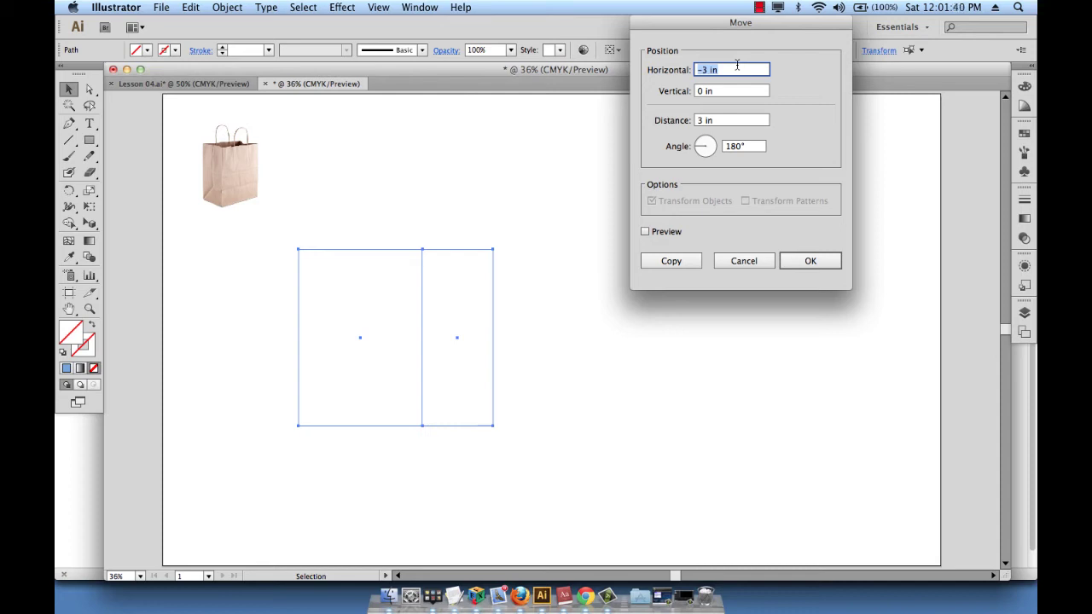
{"action": "type", "text": "11"}
{"action": "left_click", "coordinate": [671, 261]}
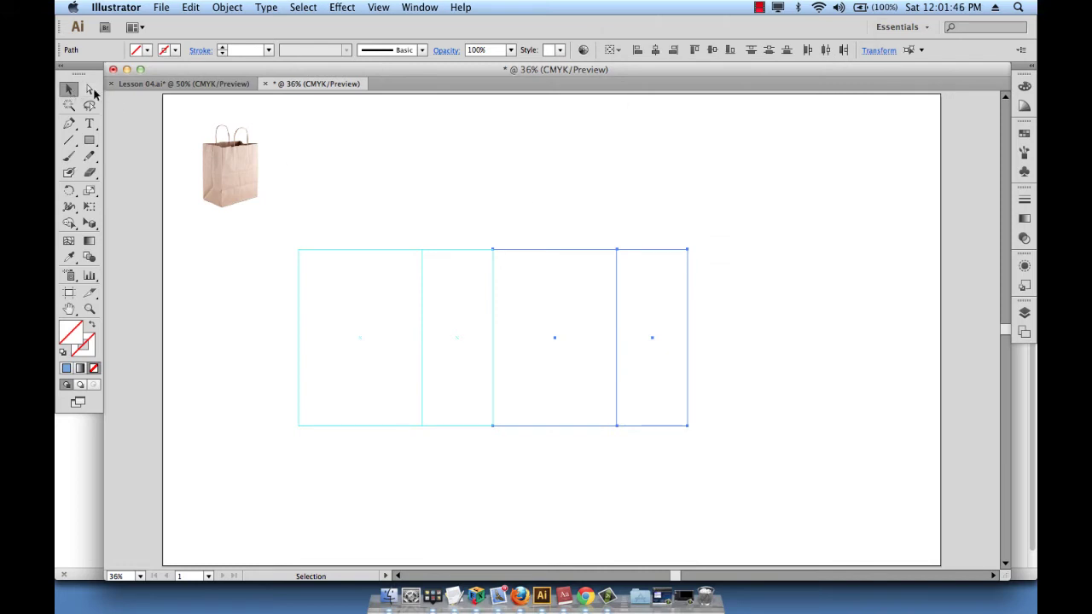
{"action": "left_click", "coordinate": [352, 158]}
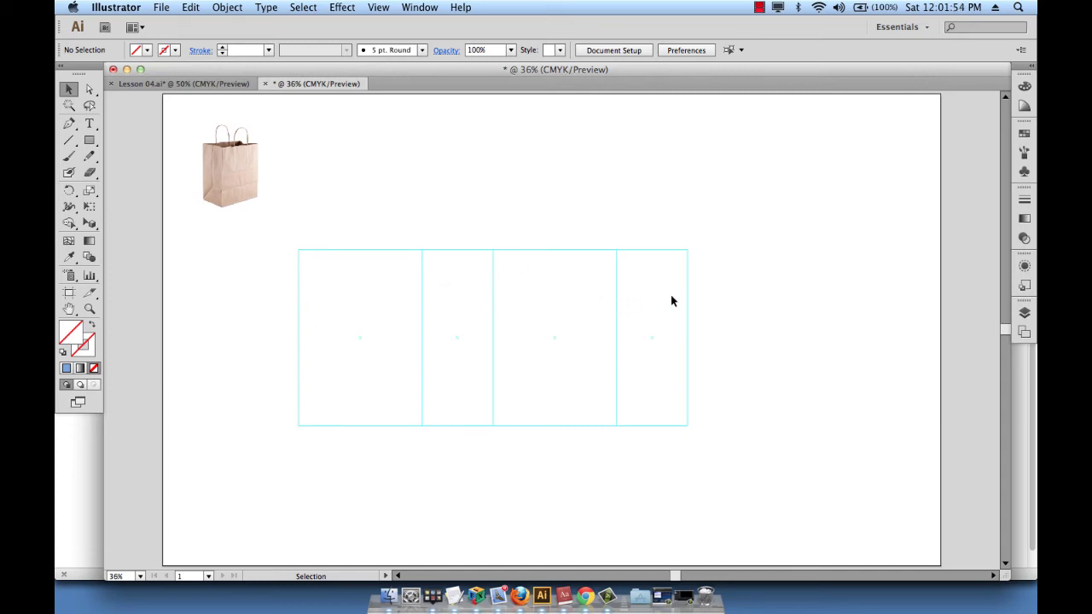
- Select all four panels and drag them up and right, beneath the bag photo
{"action": "left_click_drag", "start_coordinate": [268, 231], "coordinate": [776, 463]}
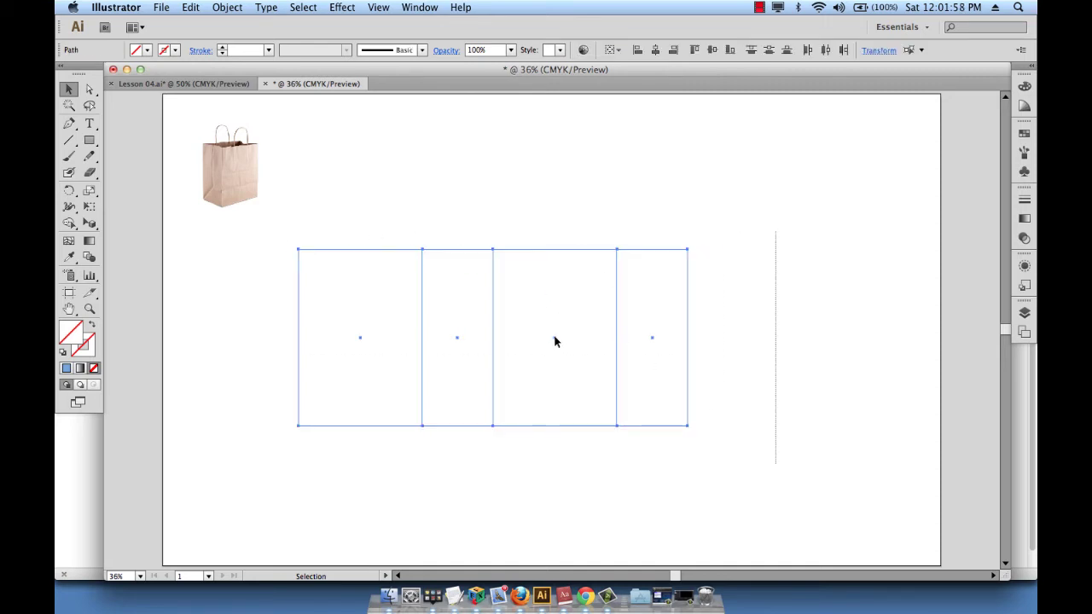
{"action": "left_click_drag", "start_coordinate": [555, 338], "coordinate": [635, 303]}
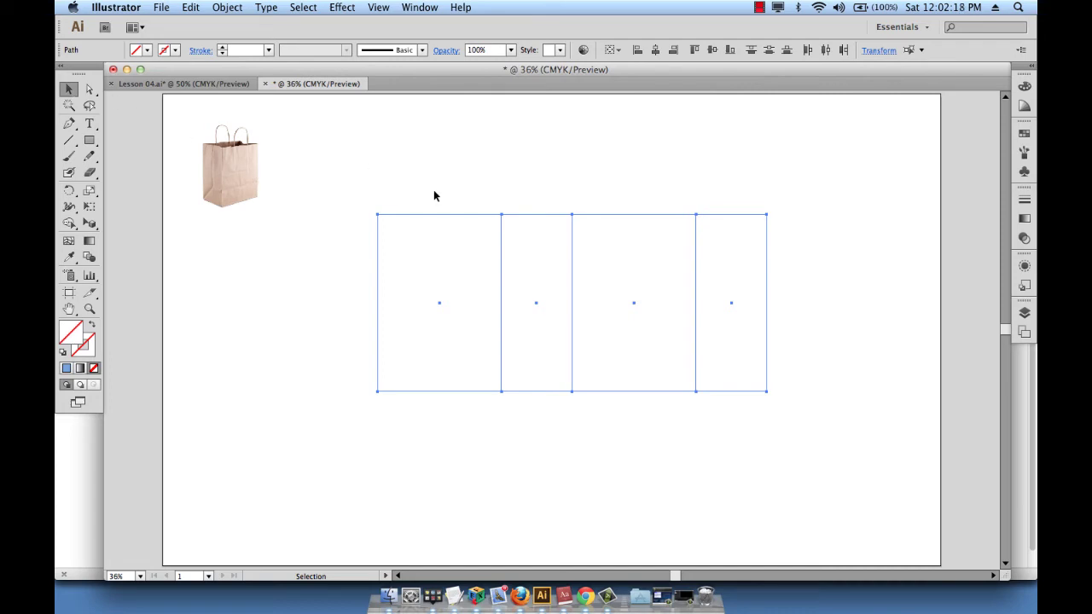
- Copy the leftmost front panel -7 in horizontally, 0 in vertically, placing it to its left
{"action": "key", "text": "super+5"}
{"action": "left_click", "coordinate": [449, 258]}
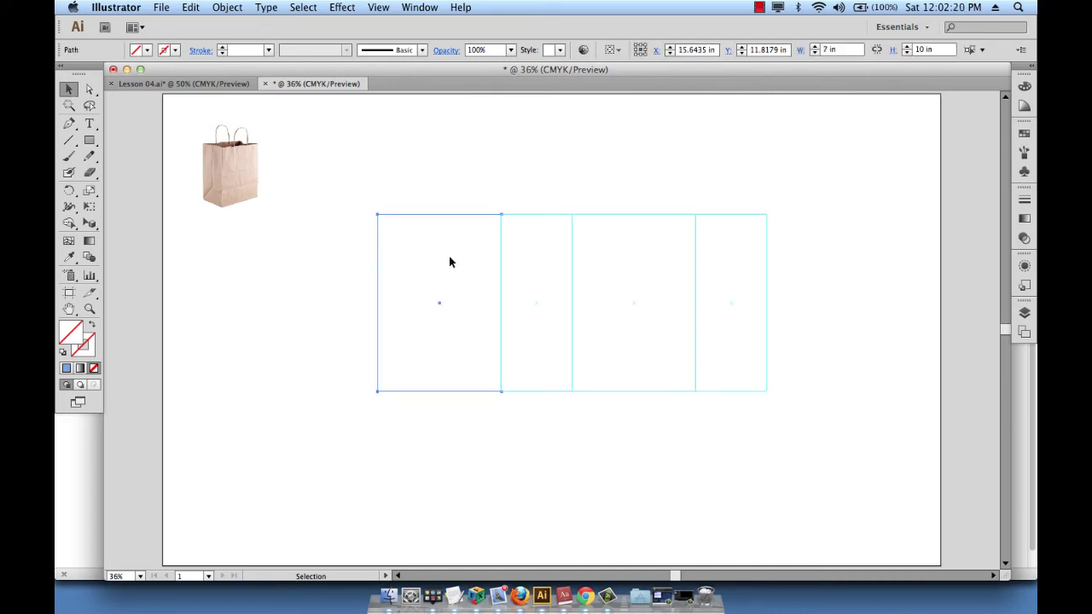
{"action": "key", "text": "Return"}
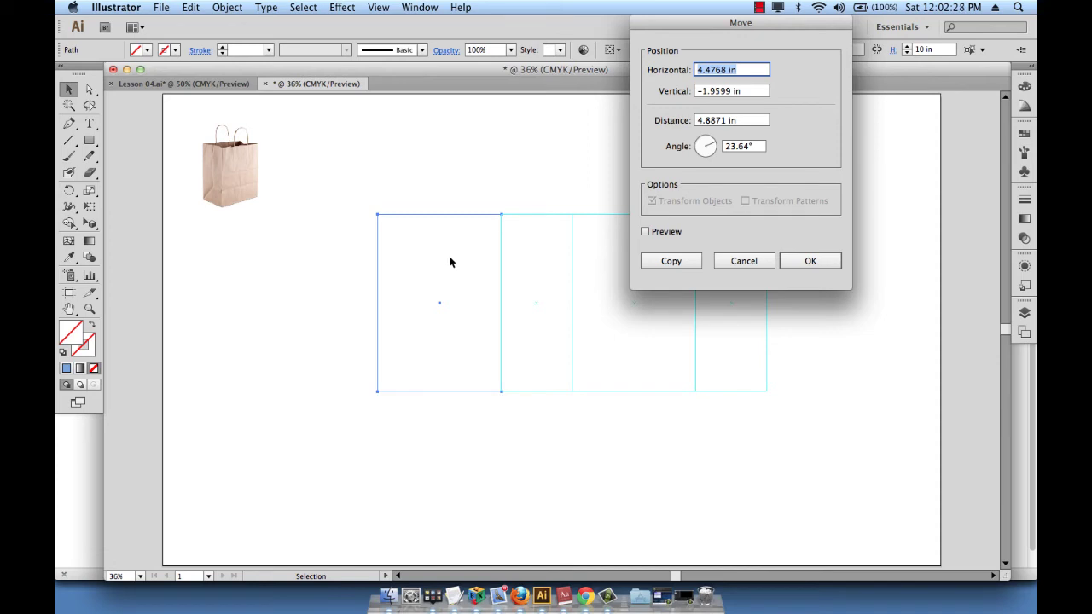
{"action": "type", "text": "-7"}
{"action": "key", "text": "Tab"}
{"action": "type", "text": "0"}
{"action": "key", "text": "Tab"}
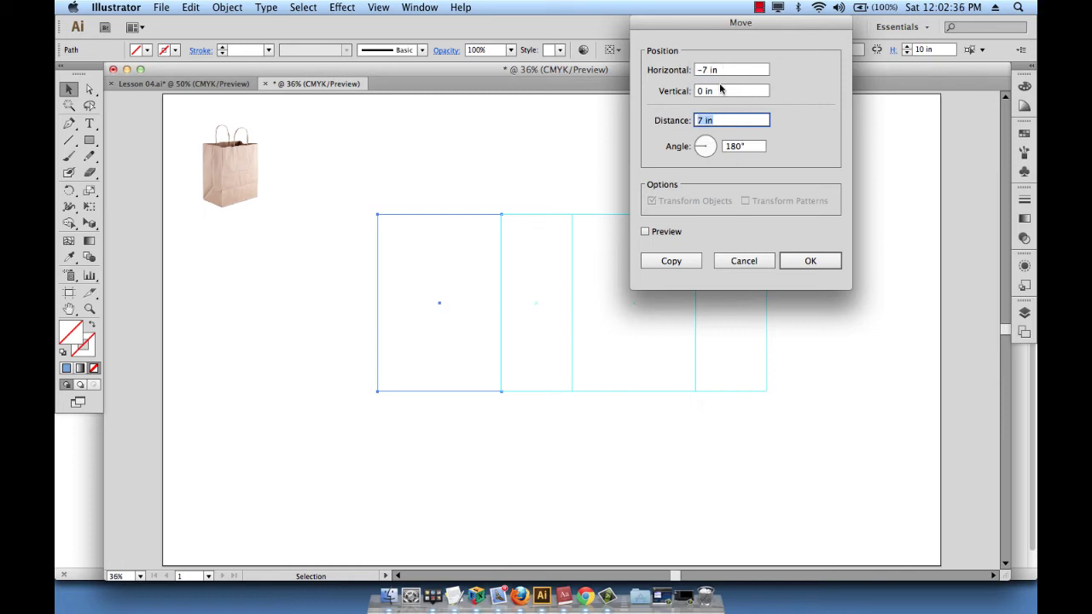
{"action": "left_click", "coordinate": [672, 263]}
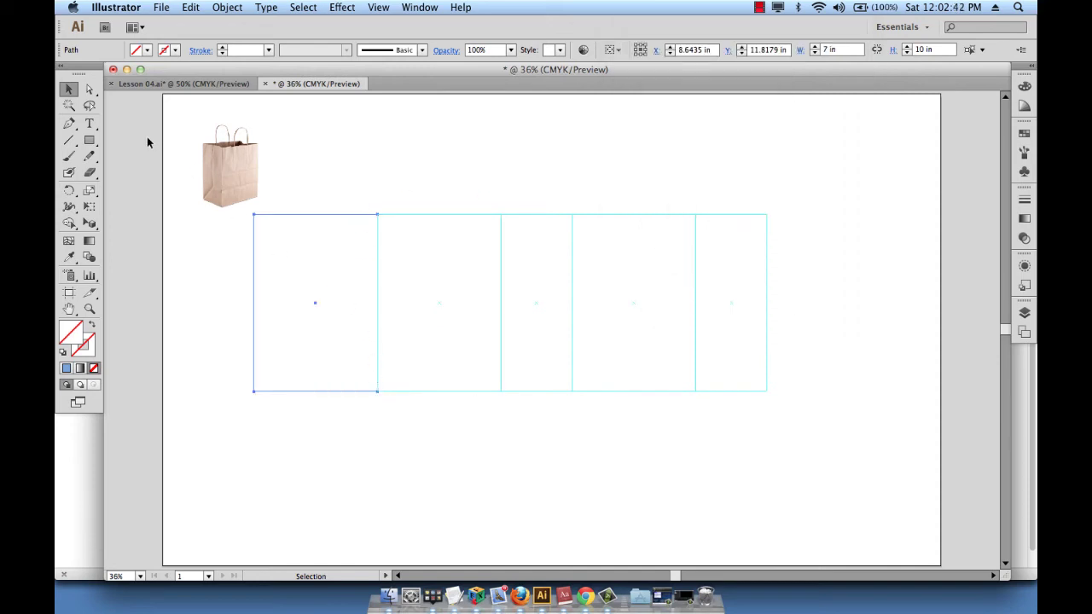
{"action": "left_click", "coordinate": [92, 89]}
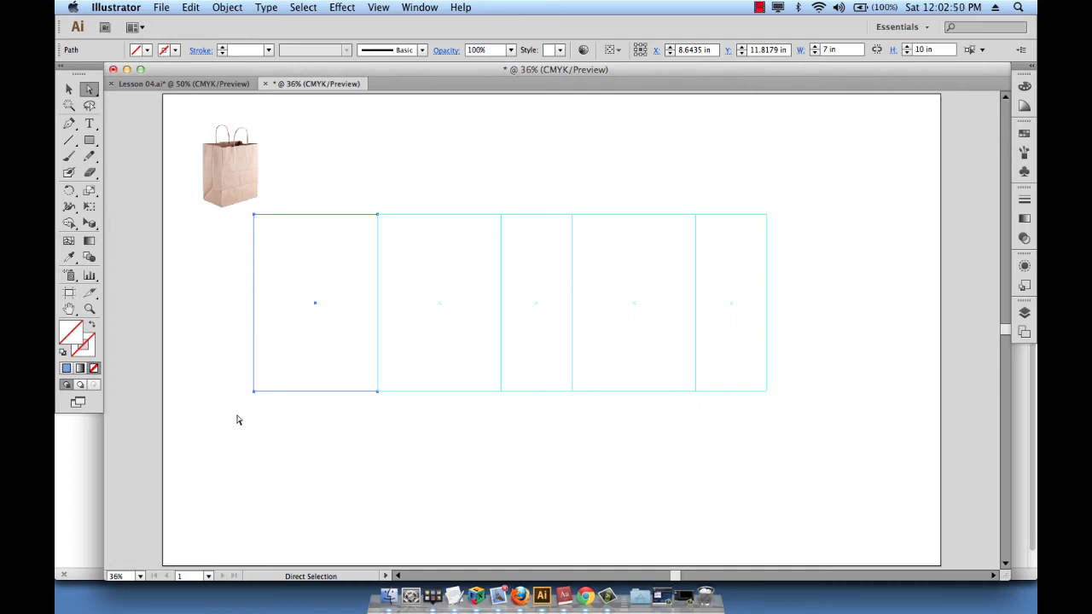
- Nudge the bag reference photo up and to the left
{"action": "left_click_drag", "start_coordinate": [237, 416], "coordinate": [279, 212]}
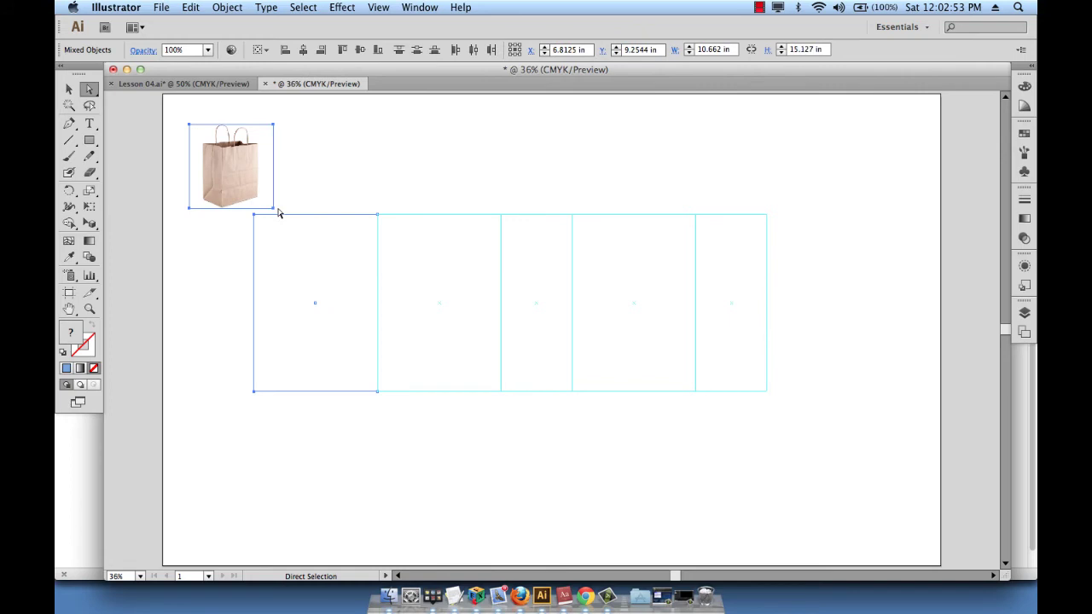
{"action": "left_click", "coordinate": [243, 167]}
{"action": "left_click_drag", "start_coordinate": [244, 167], "coordinate": [232, 147]}
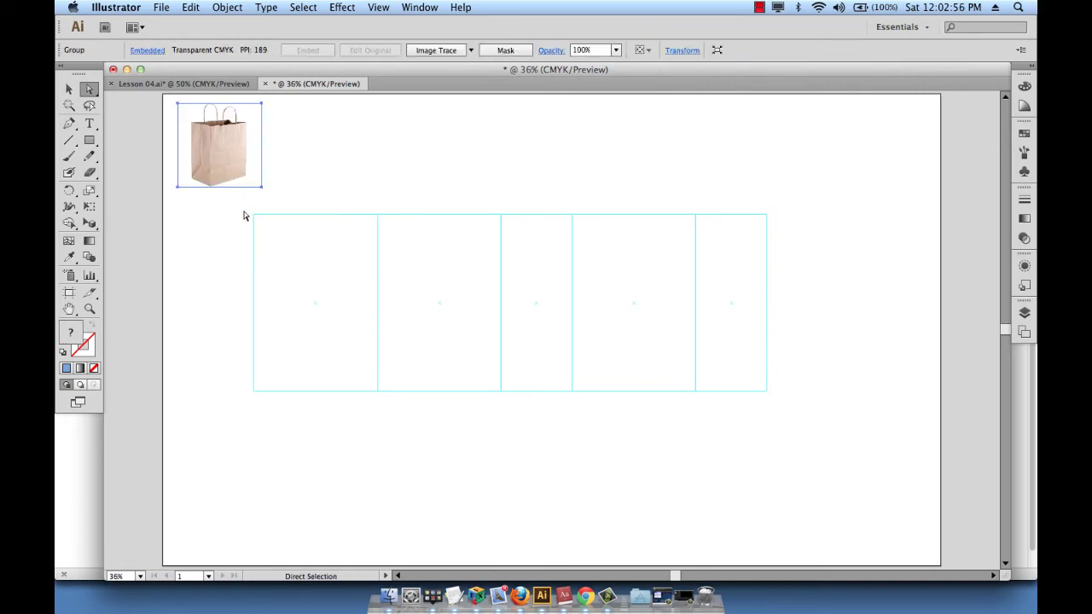
- Move the new panel's left-edge anchors 6.5 in right, leaving a 0.5 in glue strip
{"action": "left_click_drag", "start_coordinate": [242, 209], "coordinate": [273, 400]}
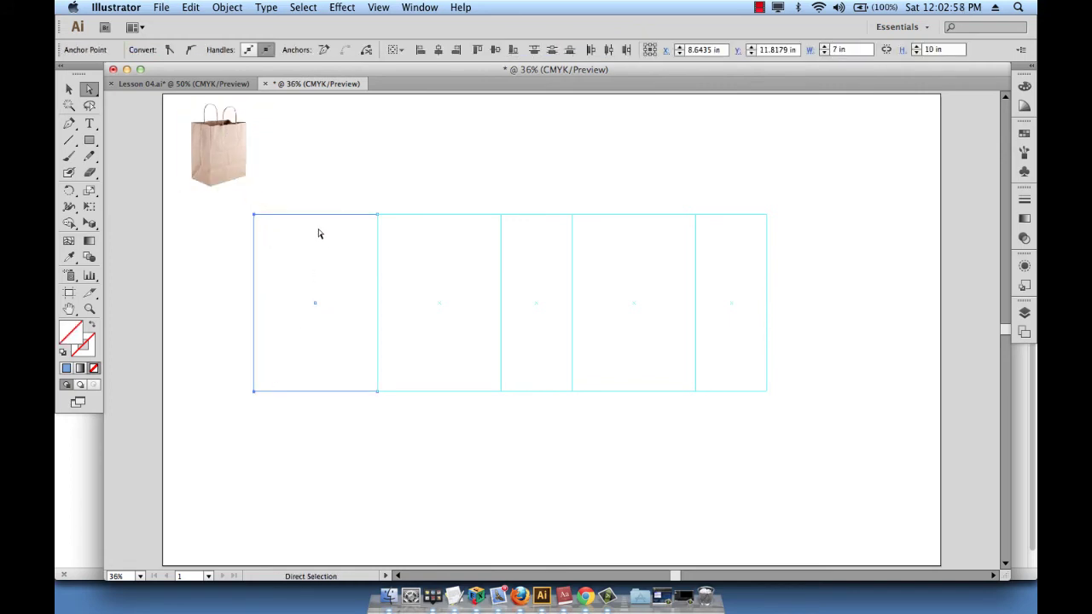
{"action": "key", "text": "Return"}
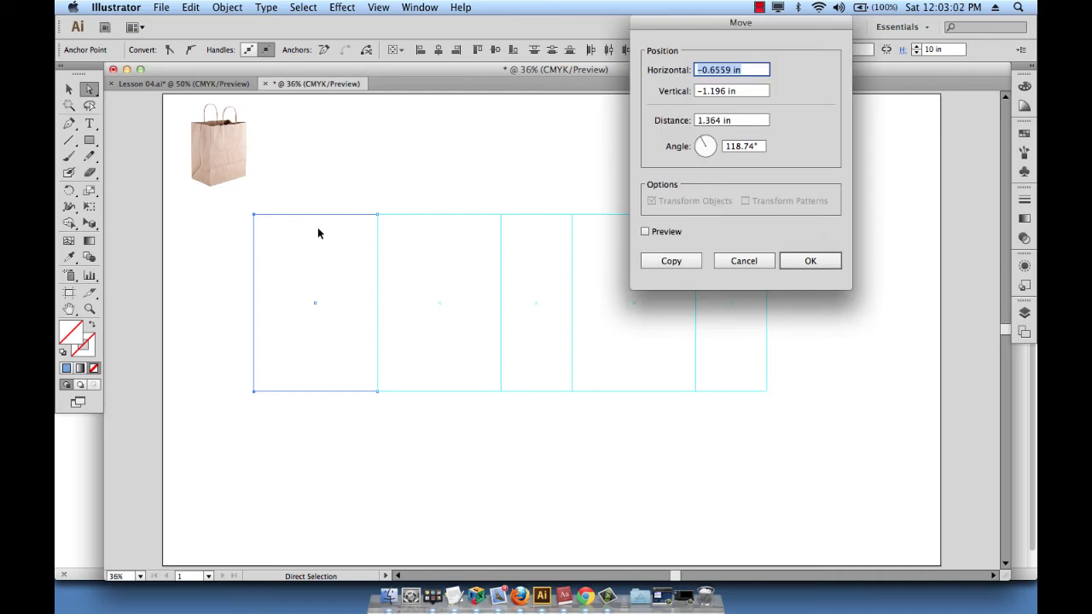
{"action": "type", "text": "6.5"}
{"action": "key", "text": "Tab"}
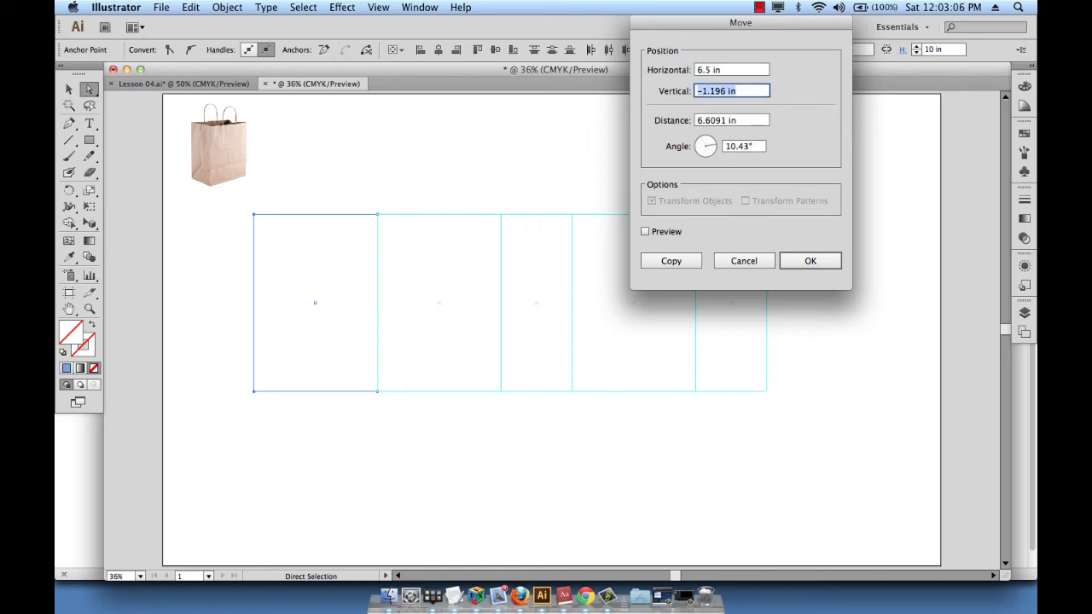
{"action": "type", "text": "0"}
{"action": "key", "text": "Tab"}
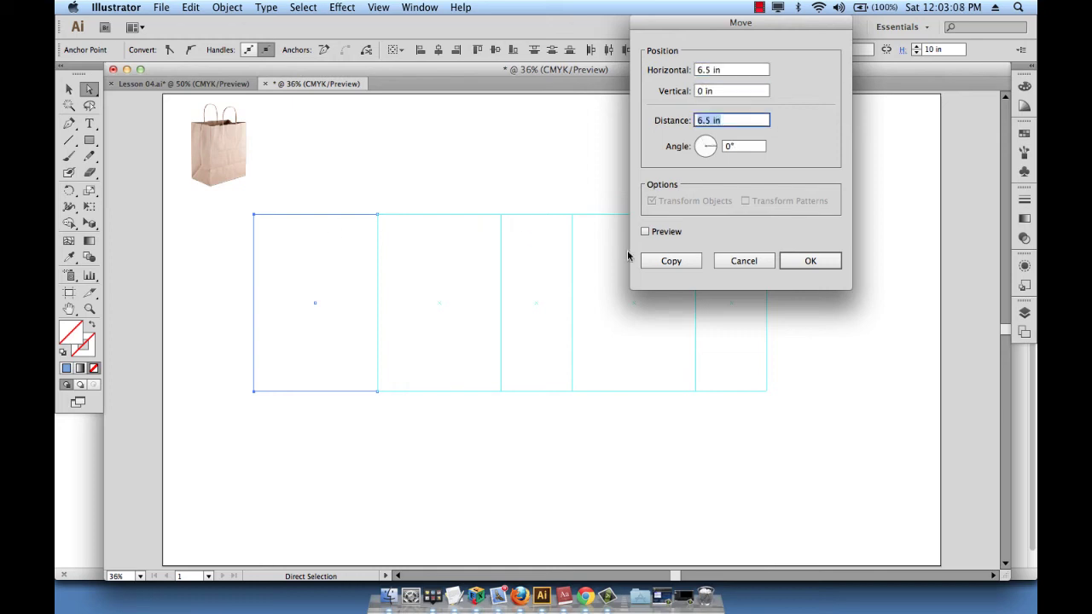
{"action": "left_click", "coordinate": [831, 262]}
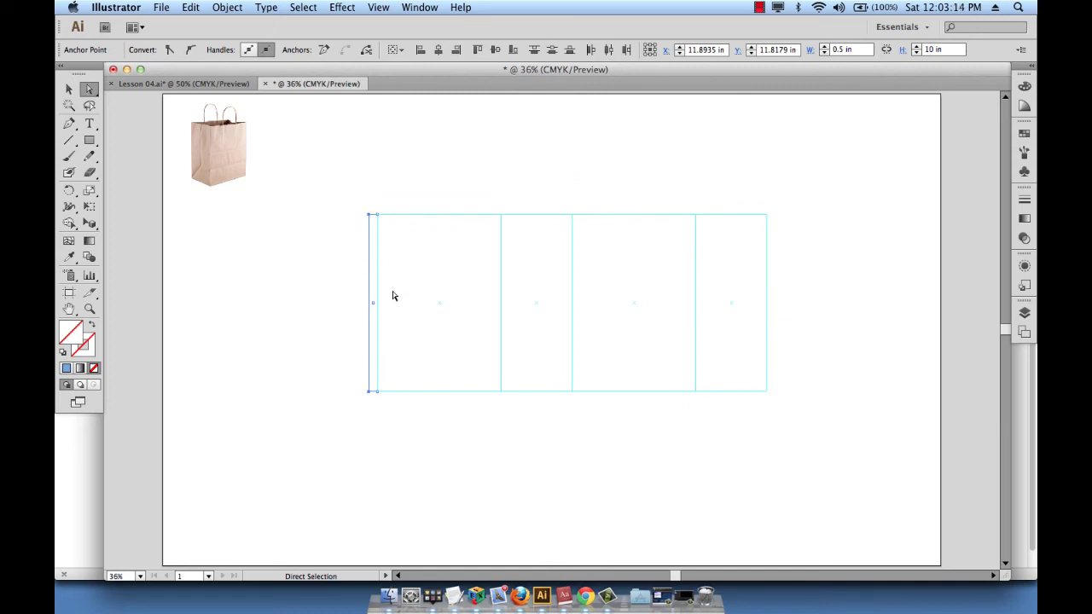
{"action": "left_click", "coordinate": [389, 193]}
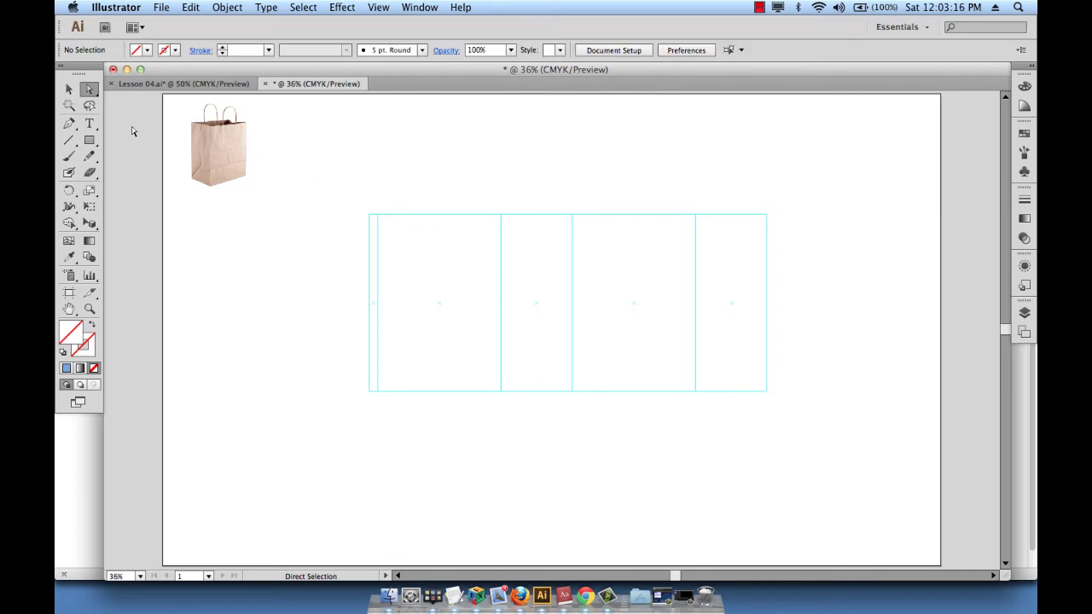
{"action": "left_click", "coordinate": [69, 89]}
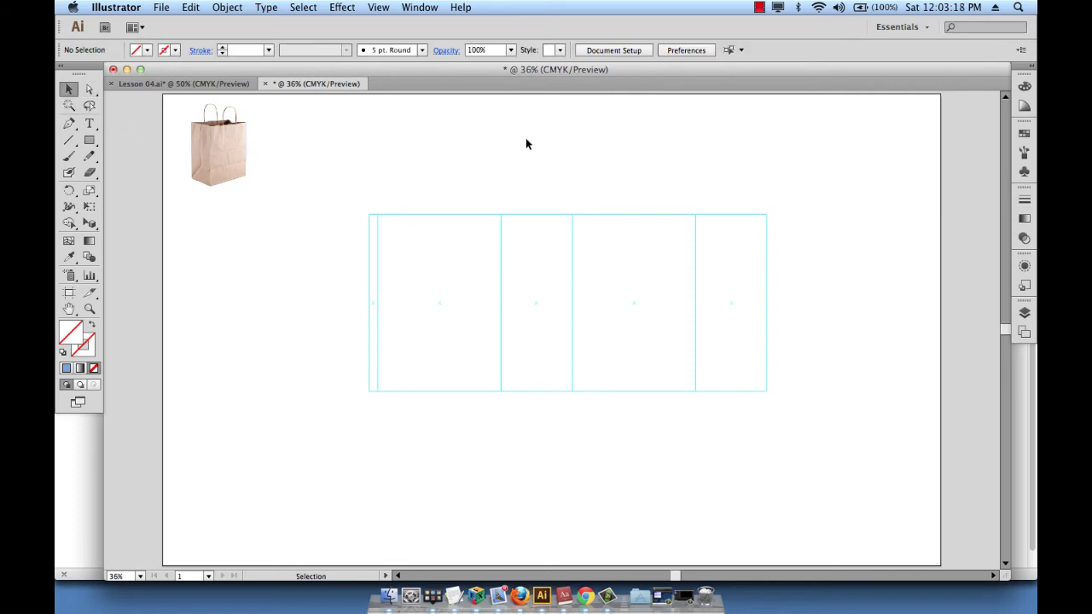
{"action": "scroll", "coordinate": [526, 144], "scroll_direction": "up", "scroll_amount": 1}
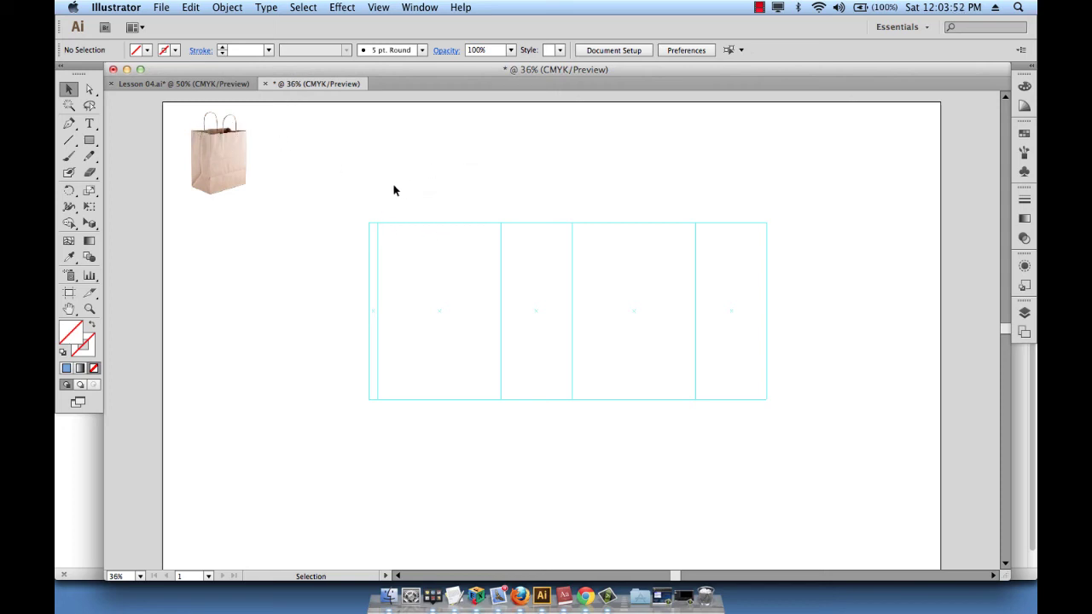
{"action": "left_click", "coordinate": [372, 225]}
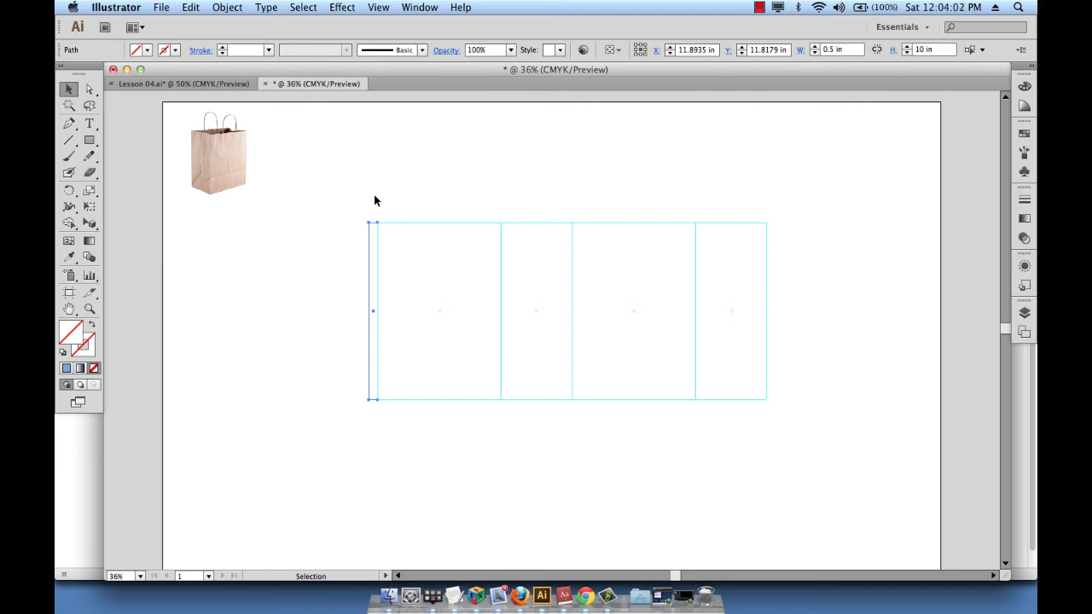
- Copy the glue strip 10 in upward using Move with horizontal 0 and vertical -10
{"action": "key", "text": "Return"}
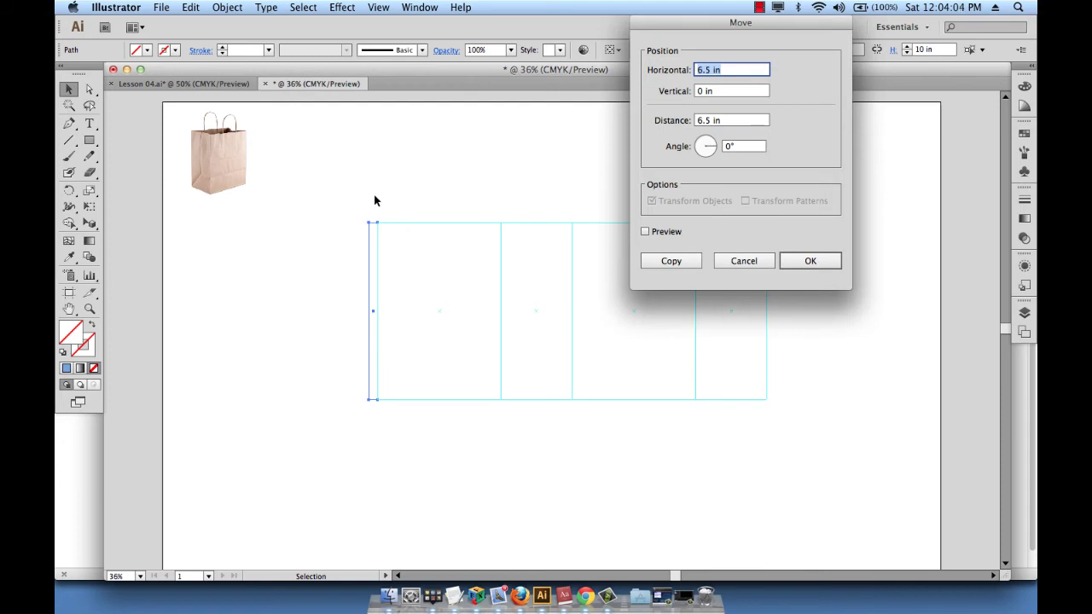
{"action": "type", "text": "0"}
{"action": "key", "text": "Tab"}
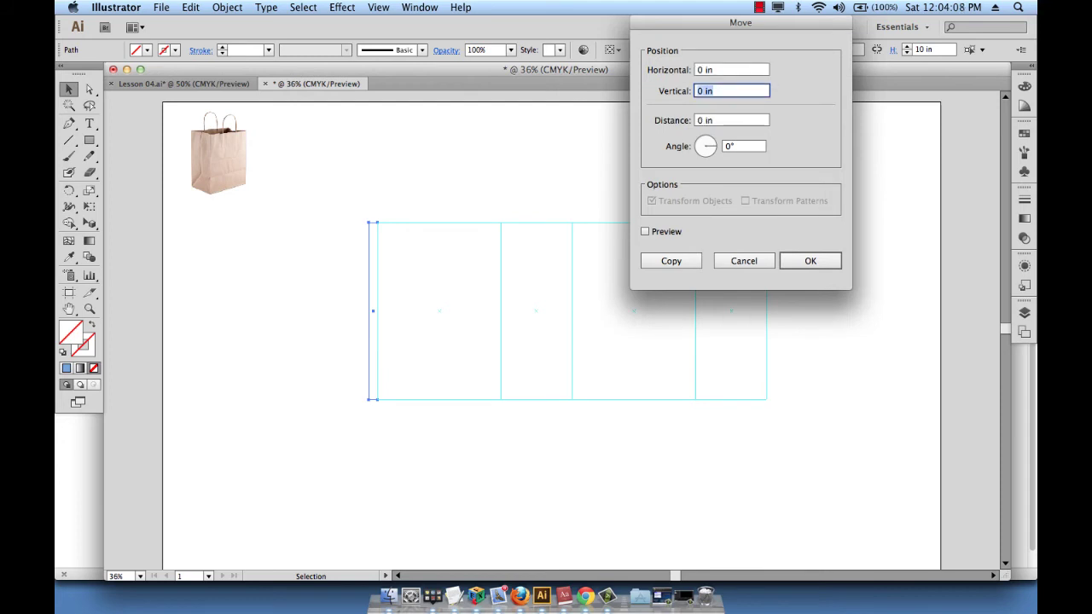
{"action": "type", "text": "-10"}
{"action": "left_click", "coordinate": [672, 261]}
{"action": "scroll", "coordinate": [676, 269], "scroll_direction": "up", "scroll_amount": 3}
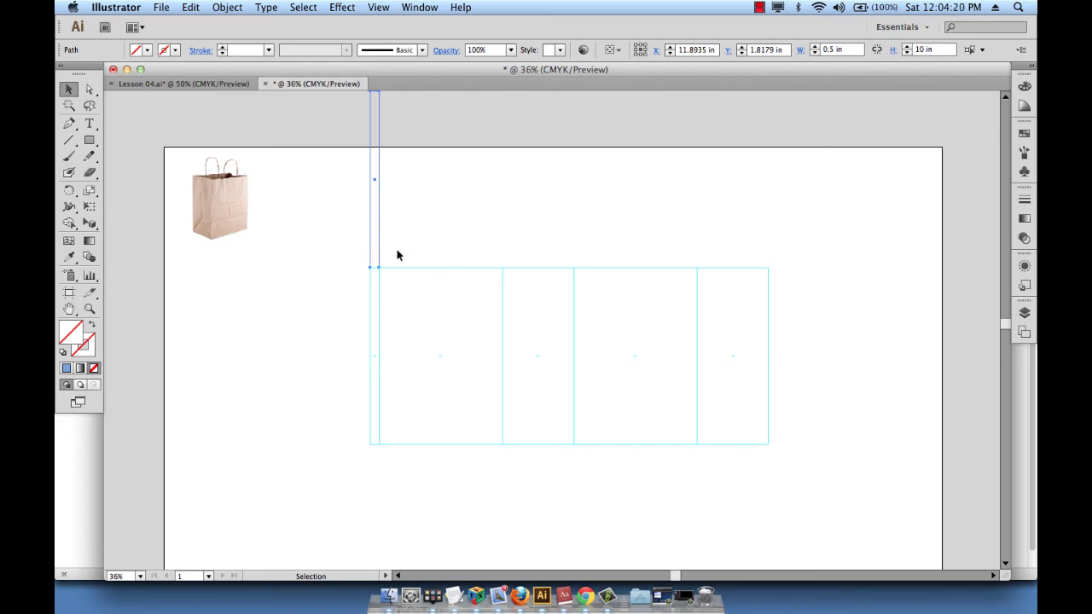
{"action": "scroll", "coordinate": [394, 252], "scroll_direction": "up", "scroll_amount": 2}
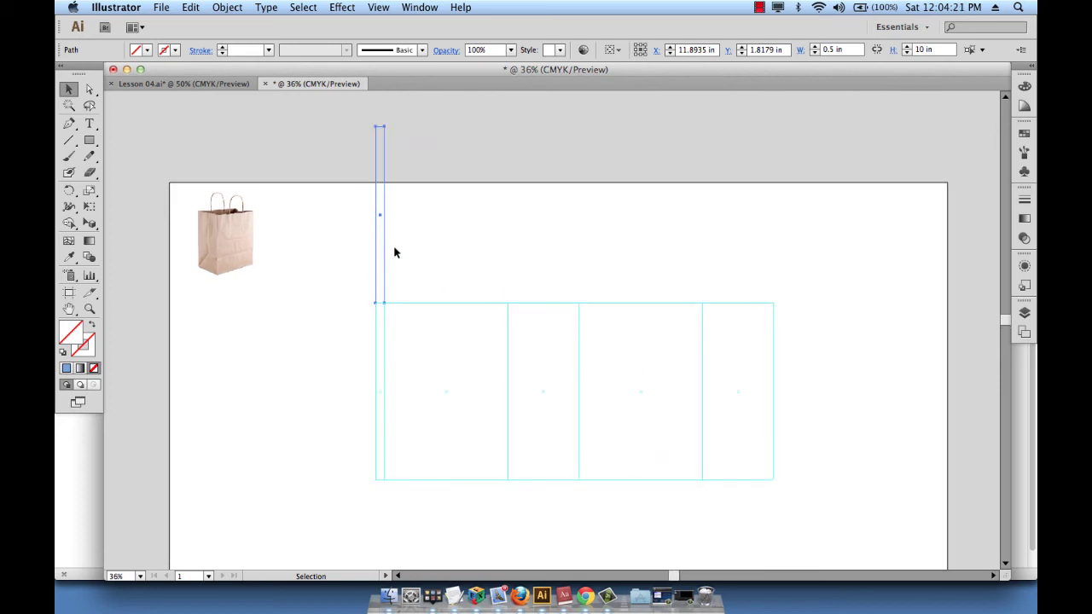
- Move the copy's top anchor points down 8.5 in onto the dieline's top edge
{"action": "left_click", "coordinate": [90, 89]}
{"action": "left_click", "coordinate": [357, 115]}
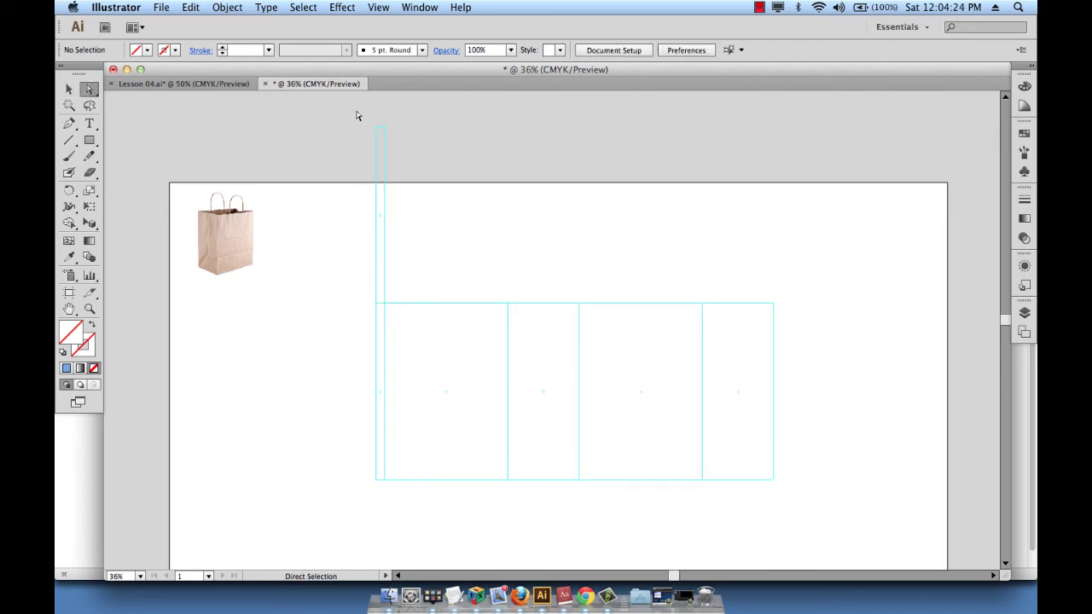
{"action": "left_click_drag", "start_coordinate": [346, 107], "coordinate": [389, 130]}
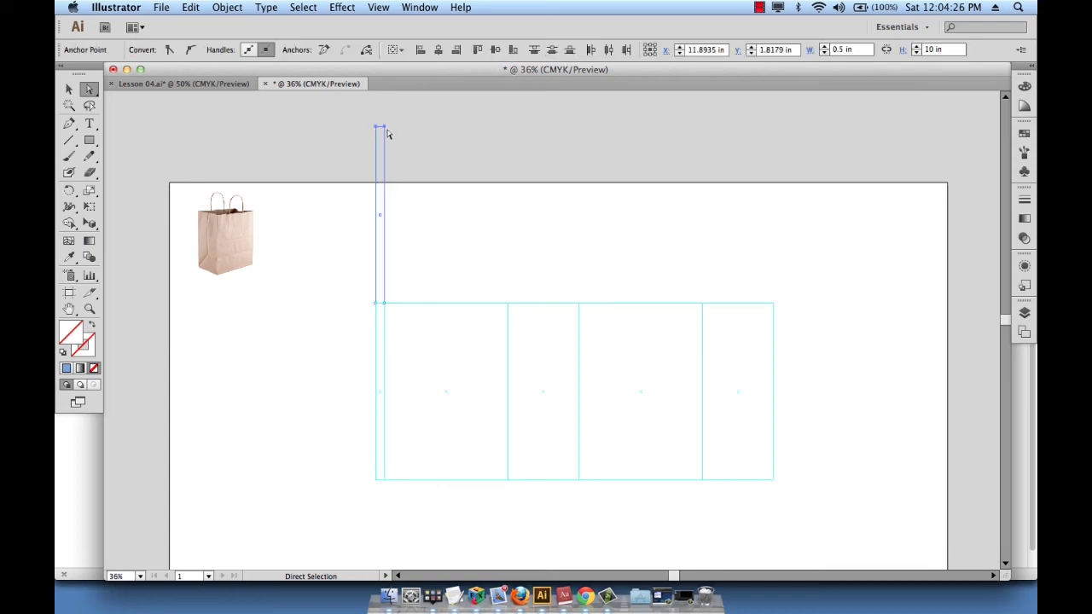
{"action": "scroll", "coordinate": [458, 188], "scroll_direction": "down", "scroll_amount": 1}
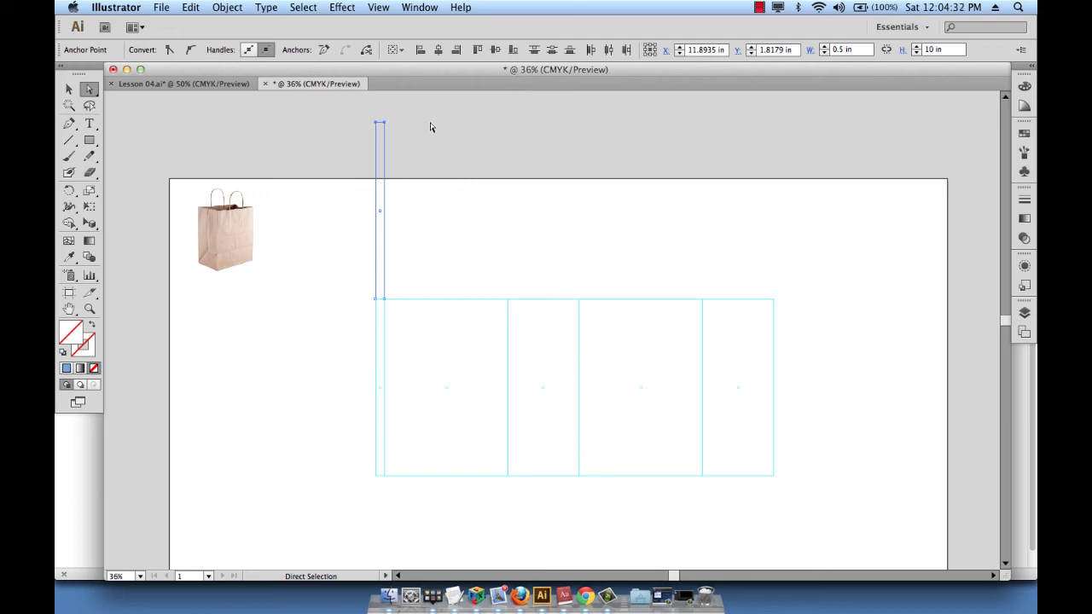
{"action": "key", "text": "Return"}
{"action": "key", "text": "Tab"}
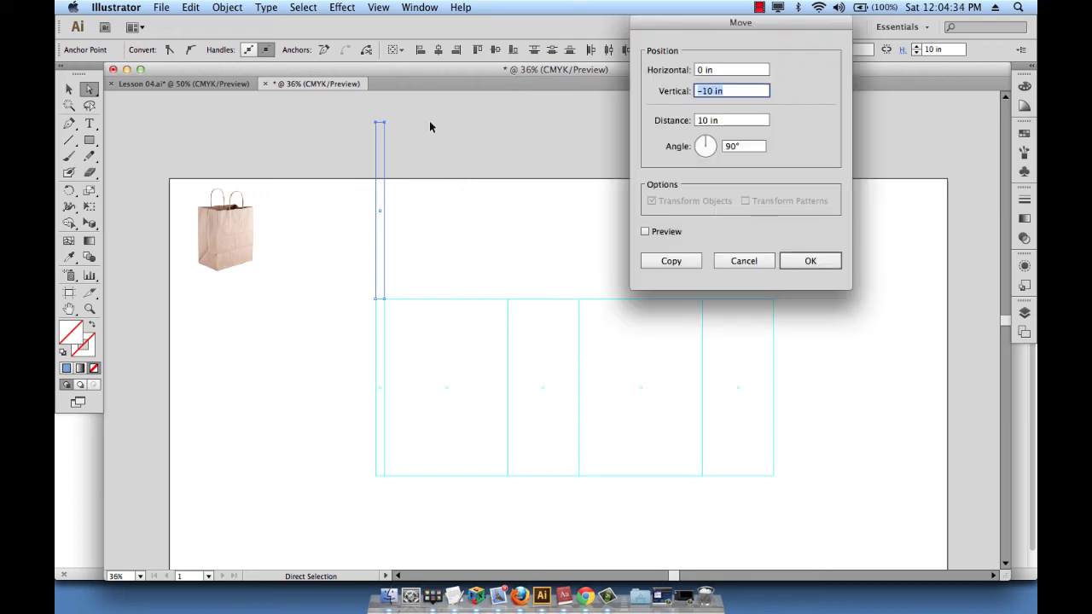
{"action": "type", "text": "8.5"}
{"action": "left_click", "coordinate": [809, 261]}
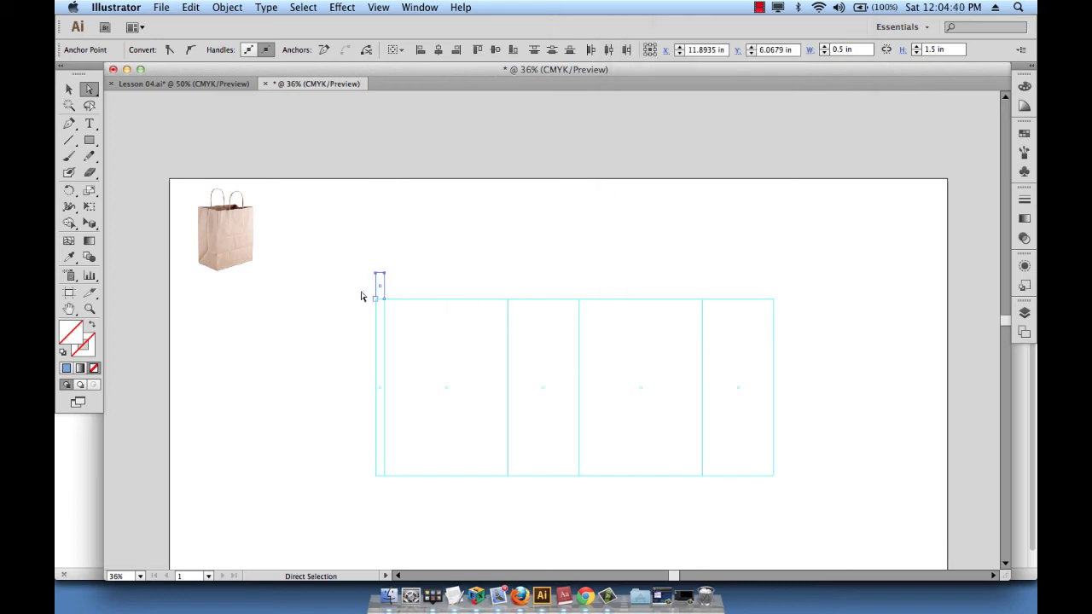
{"action": "scroll", "coordinate": [492, 274], "scroll_direction": "down", "scroll_amount": 1}
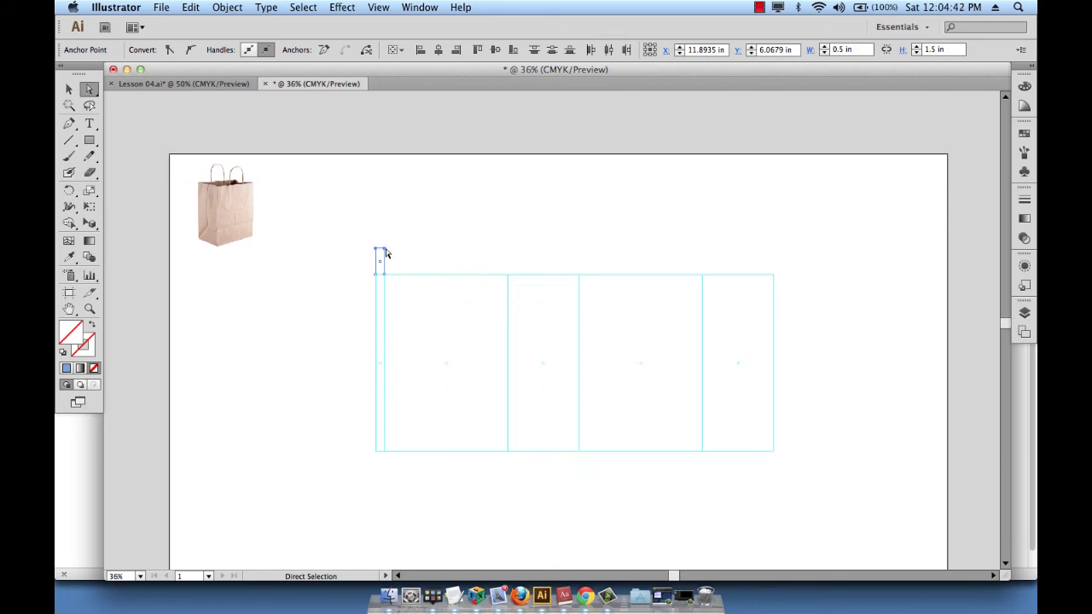
{"action": "scroll", "coordinate": [418, 249], "scroll_direction": "down", "scroll_amount": 1}
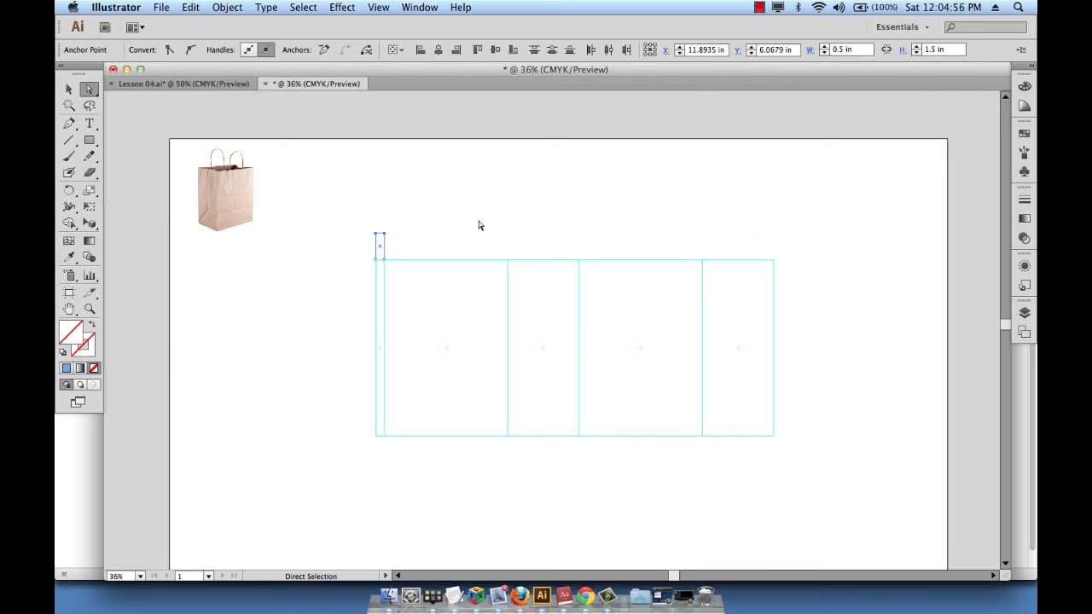
- Move the small piece's right anchors 22 in right (vertical 0), widening the top fold strip
{"action": "left_click", "coordinate": [402, 236]}
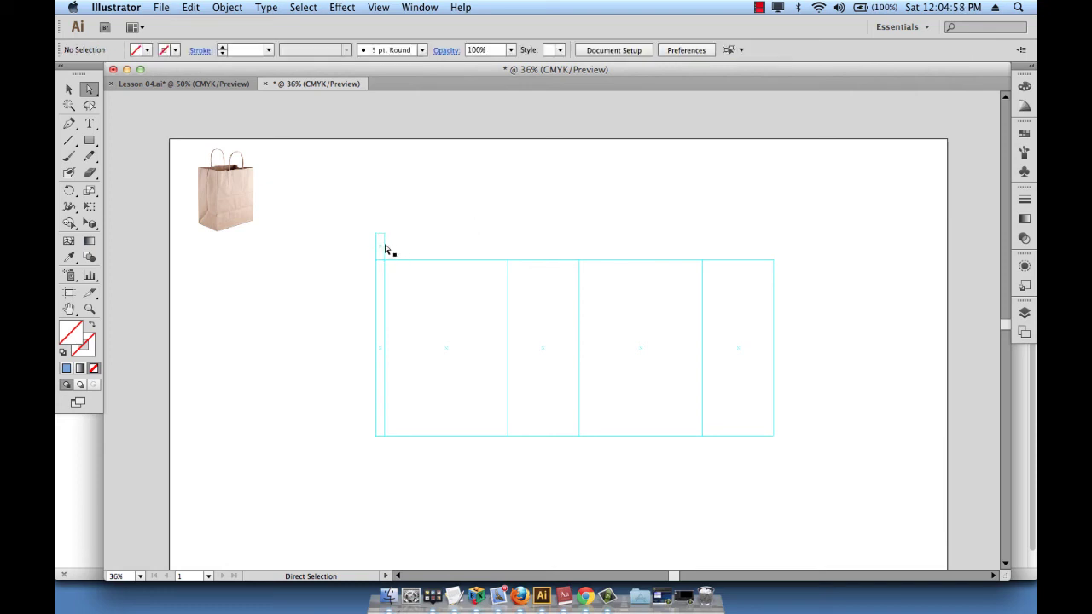
{"action": "left_click", "coordinate": [385, 249]}
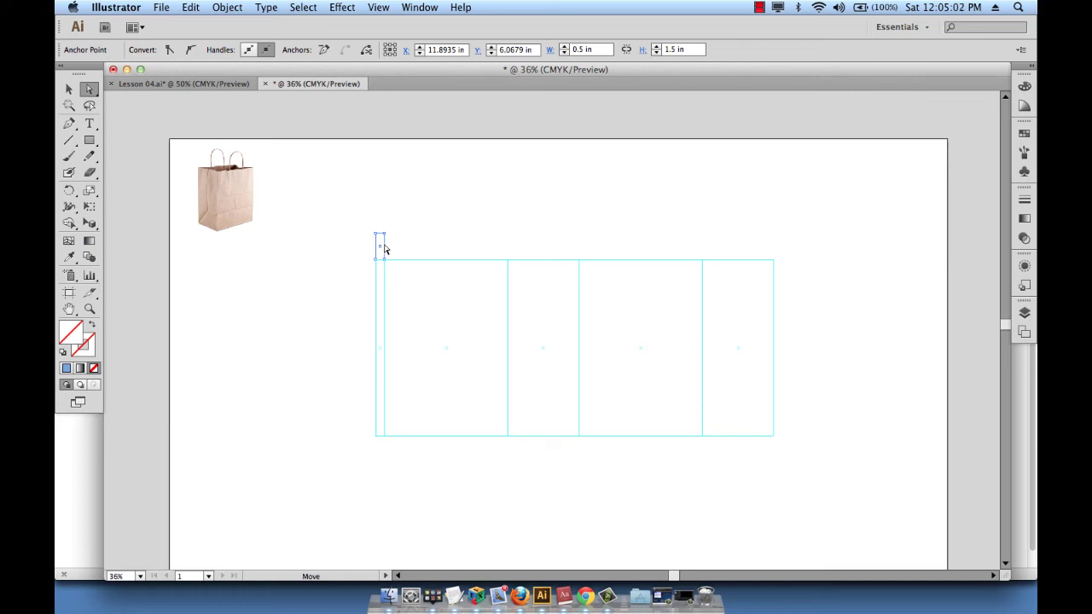
{"action": "key", "text": "Return"}
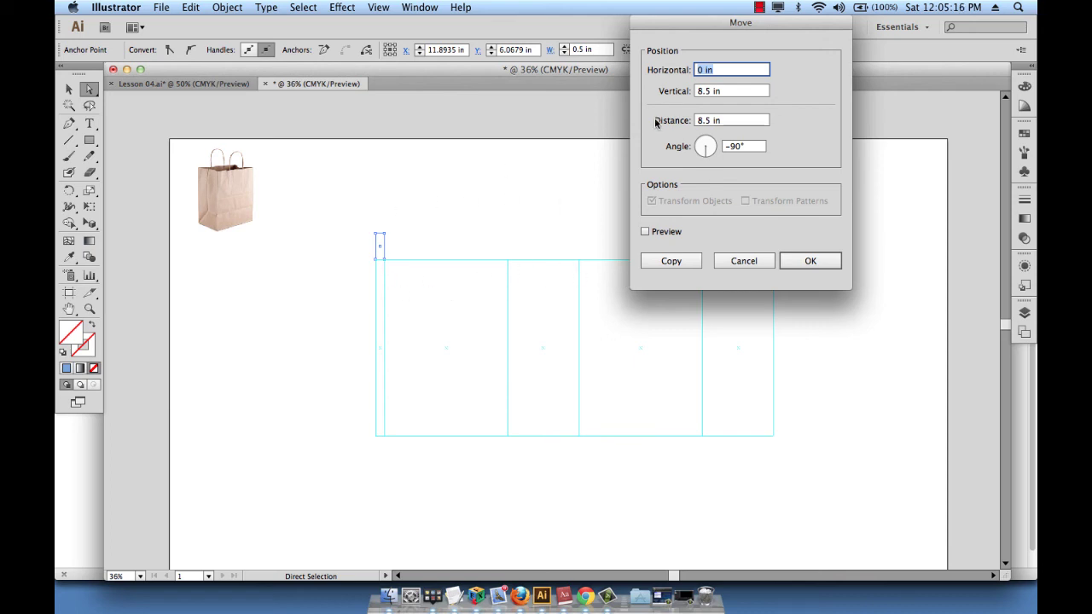
{"action": "type", "text": "22"}
{"action": "key", "text": "Tab"}
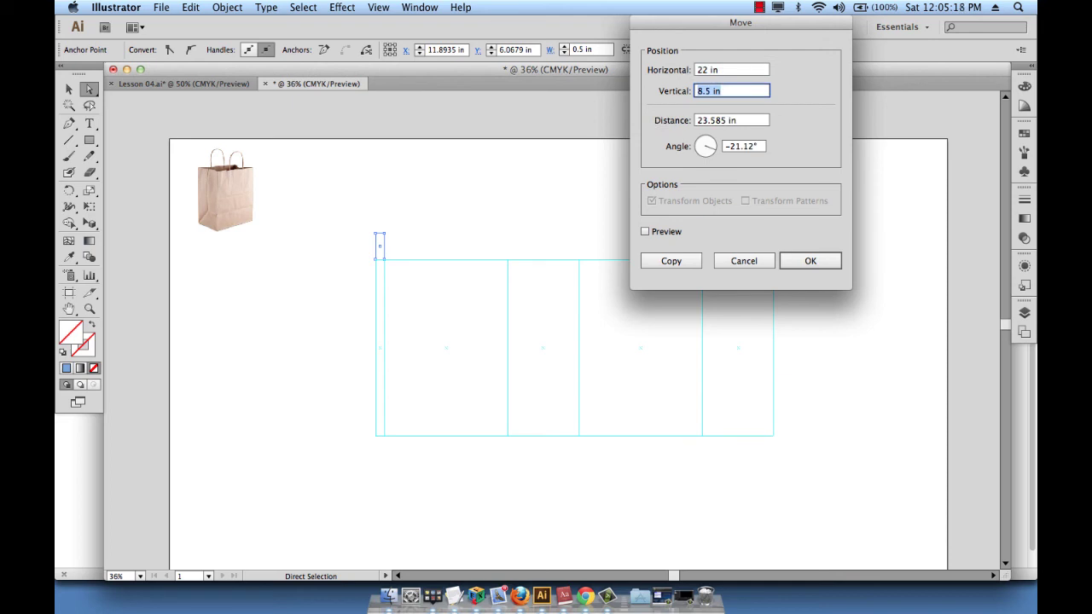
{"action": "type", "text": "0"}
{"action": "key", "text": "Tab"}
{"action": "left_click", "coordinate": [817, 266]}
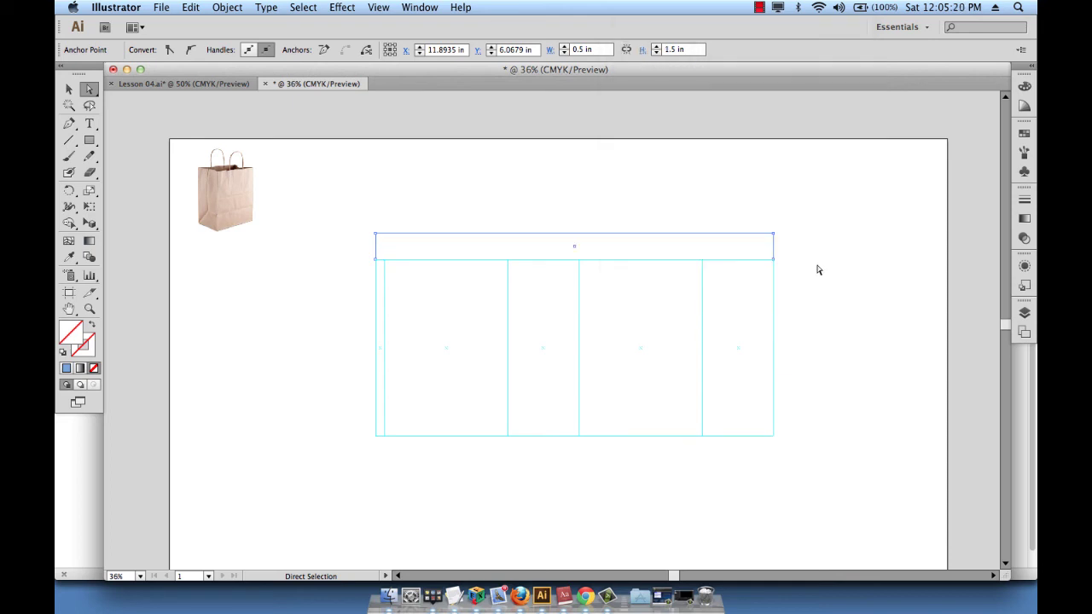
{"action": "left_click", "coordinate": [493, 207]}
{"action": "scroll", "coordinate": [493, 207], "scroll_direction": "down", "scroll_amount": 2}
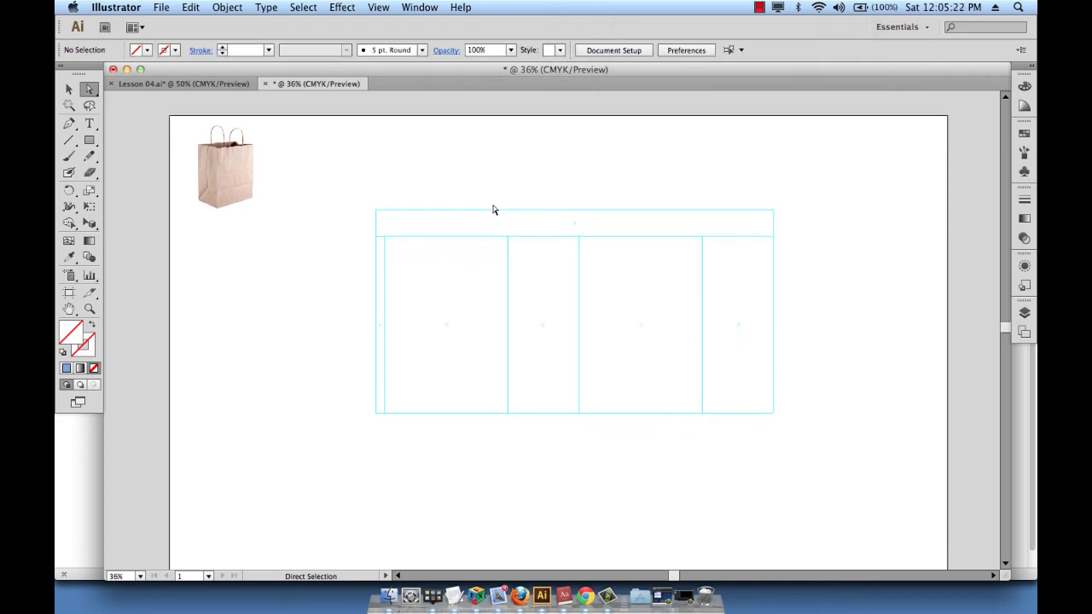
{"action": "scroll", "coordinate": [494, 206], "scroll_direction": "right", "scroll_amount": 3}
{"action": "scroll", "coordinate": [493, 206], "scroll_direction": "left", "scroll_amount": 2}
{"action": "scroll", "coordinate": [493, 206], "scroll_direction": "up", "scroll_amount": 1}
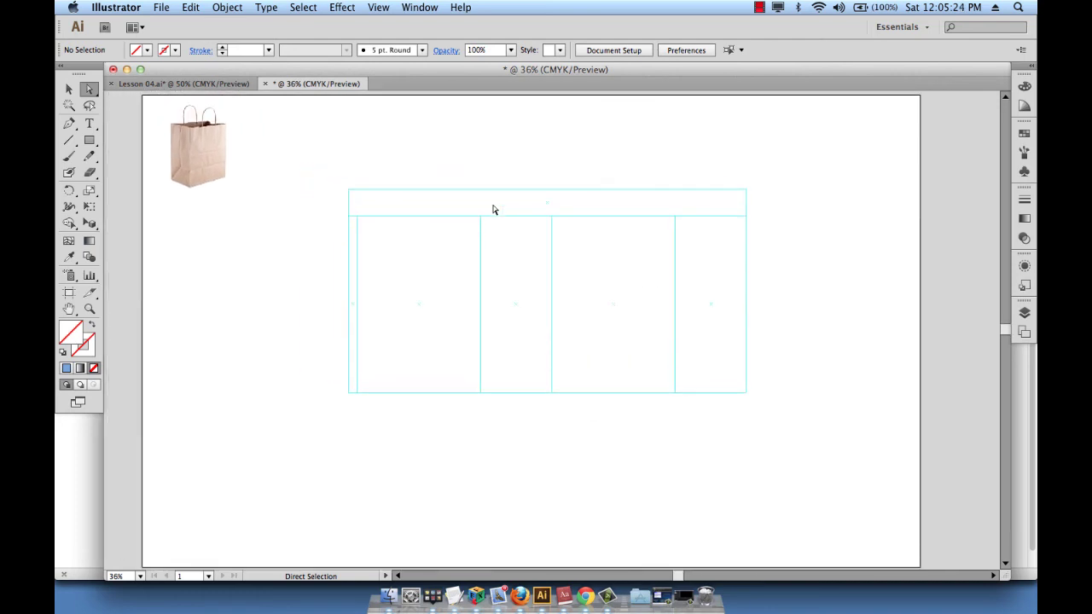
- Copy the narrow glue strip 10 in straight down (horizontal 0, vertical 10)
{"action": "left_click", "coordinate": [69, 89]}
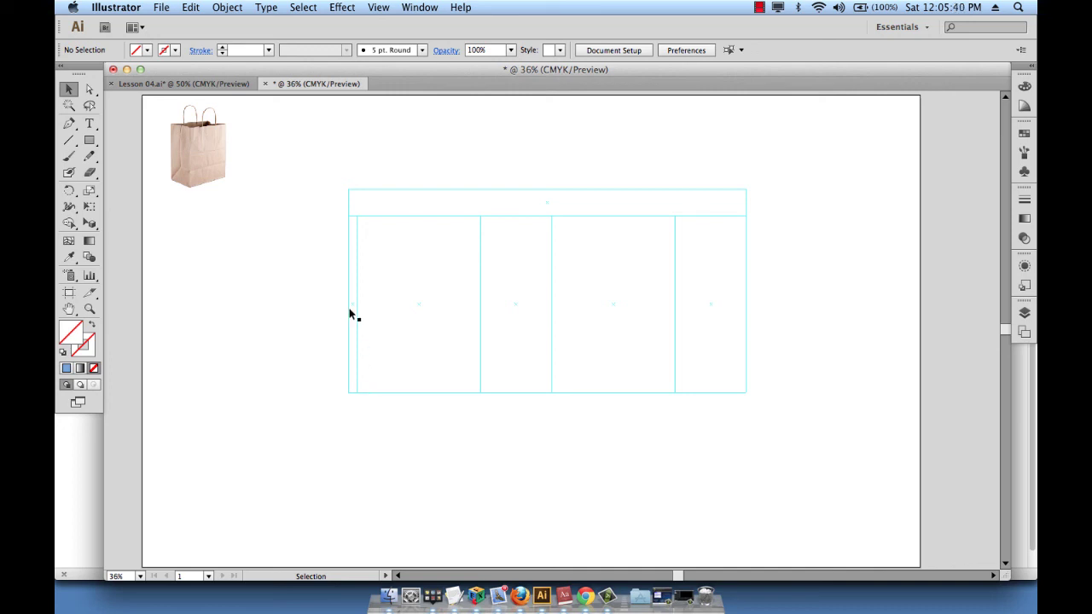
{"action": "left_click_drag", "start_coordinate": [337, 303], "coordinate": [350, 320]}
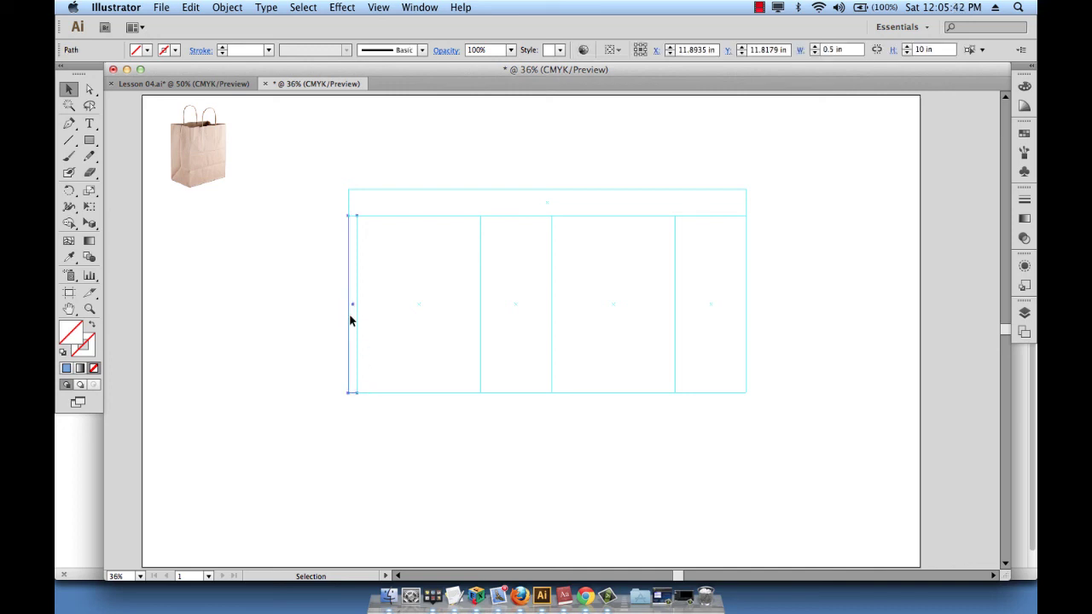
{"action": "key", "text": "Return"}
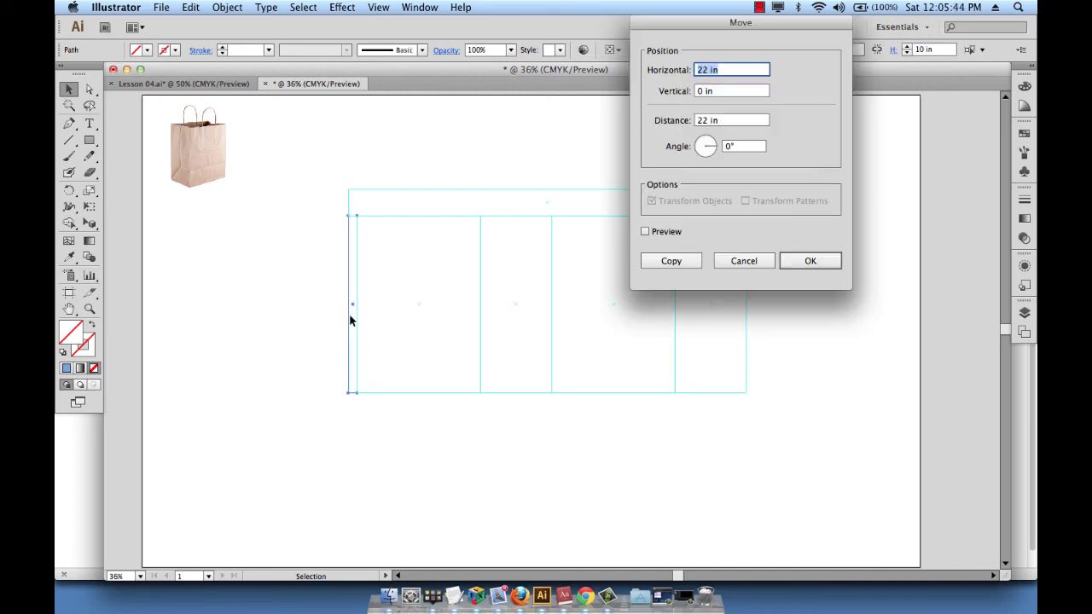
{"action": "type", "text": "0"}
{"action": "key", "text": "Tab"}
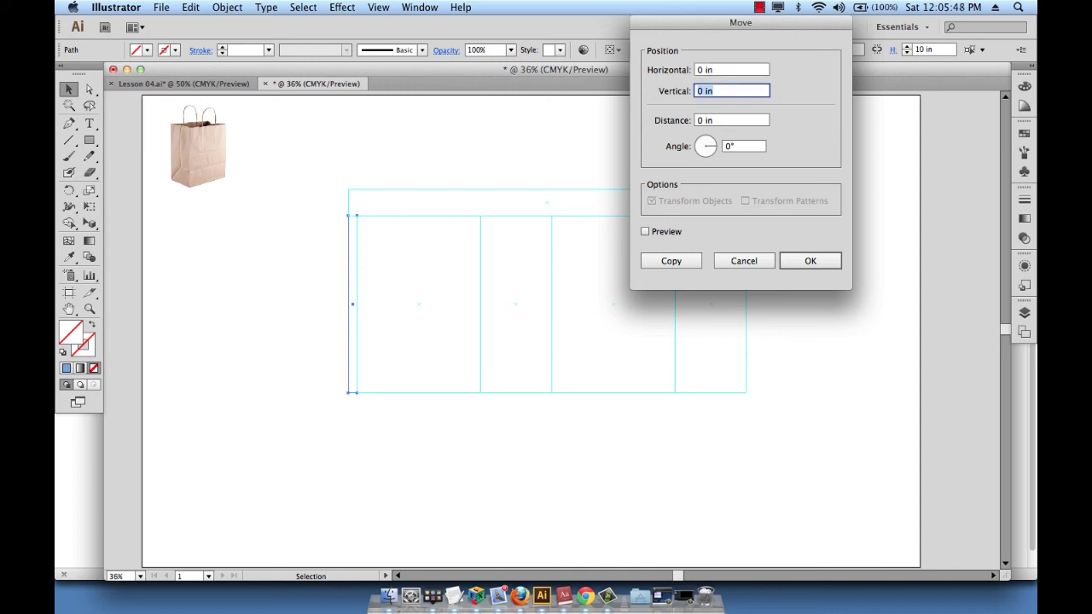
{"action": "type", "text": "10"}
{"action": "left_click", "coordinate": [671, 261]}
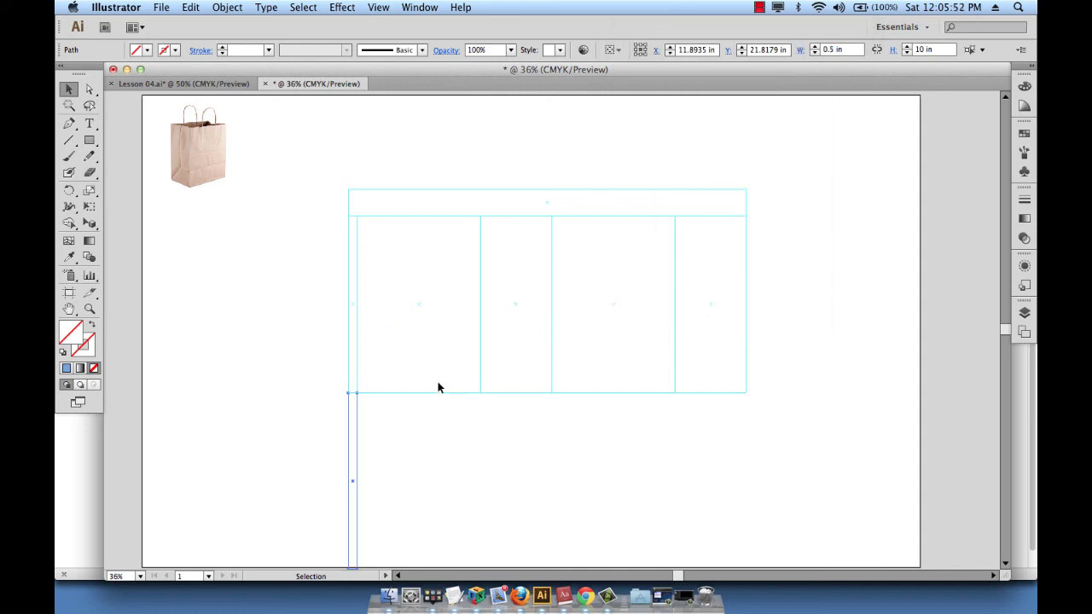
- Select the bottom anchor points of the copied strip with Direct Selection
{"action": "left_click", "coordinate": [89, 88]}
{"action": "scroll", "coordinate": [274, 250], "scroll_direction": "down", "scroll_amount": 3}
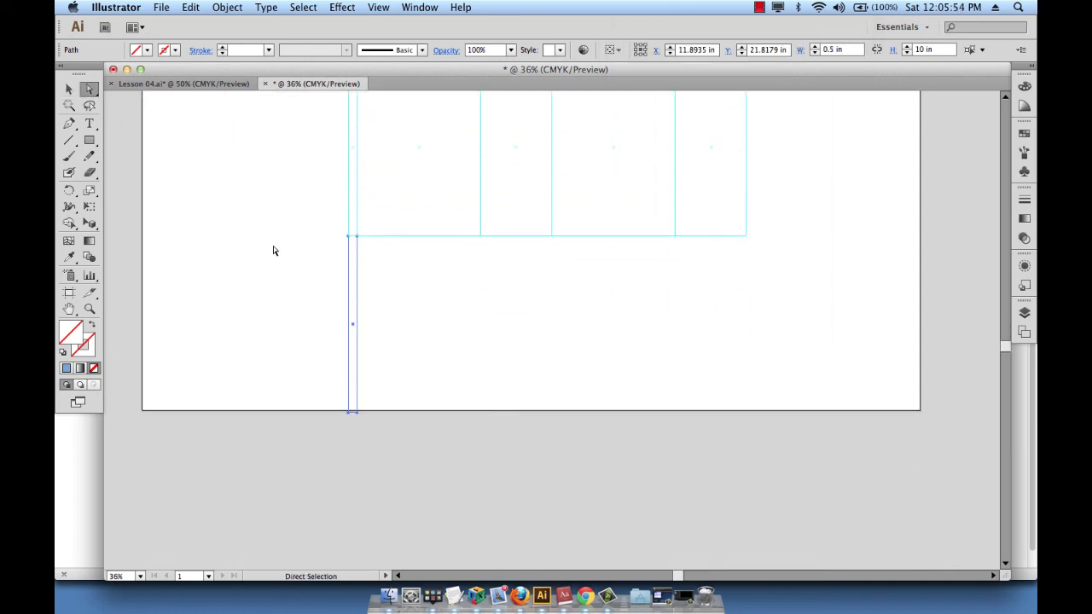
{"action": "scroll", "coordinate": [274, 250], "scroll_direction": "up", "scroll_amount": 1}
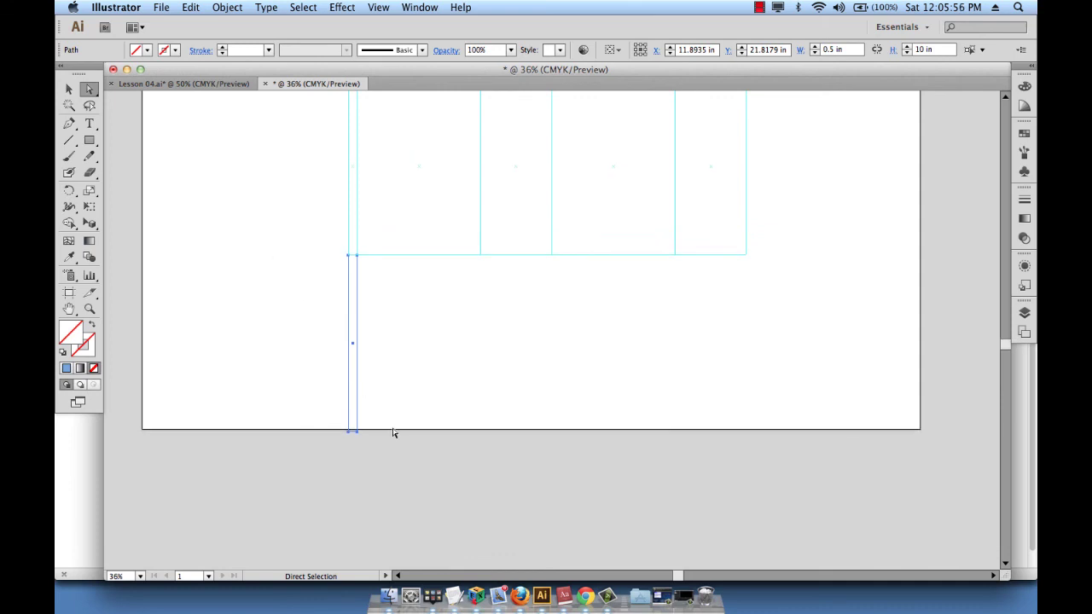
{"action": "left_click_drag", "start_coordinate": [380, 443], "coordinate": [328, 420]}
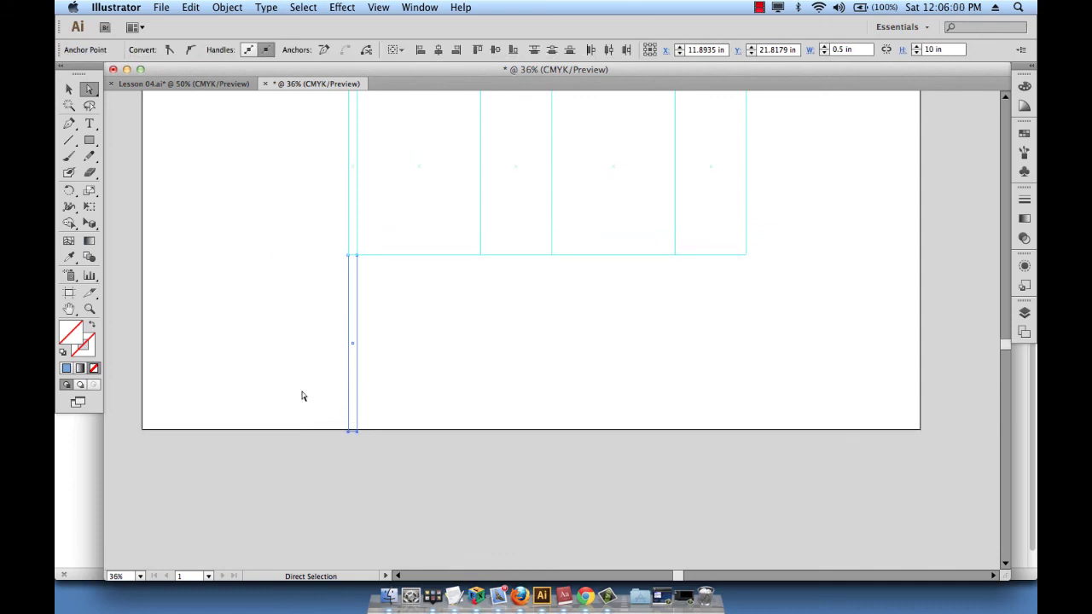
- Move the copy's bottom anchors up 7.5 in, leaving a 0.5 × 2.5 in strip
{"action": "scroll", "coordinate": [302, 393], "scroll_direction": "up", "scroll_amount": 2}
{"action": "left_click_drag", "start_coordinate": [411, 508], "coordinate": [305, 440]}
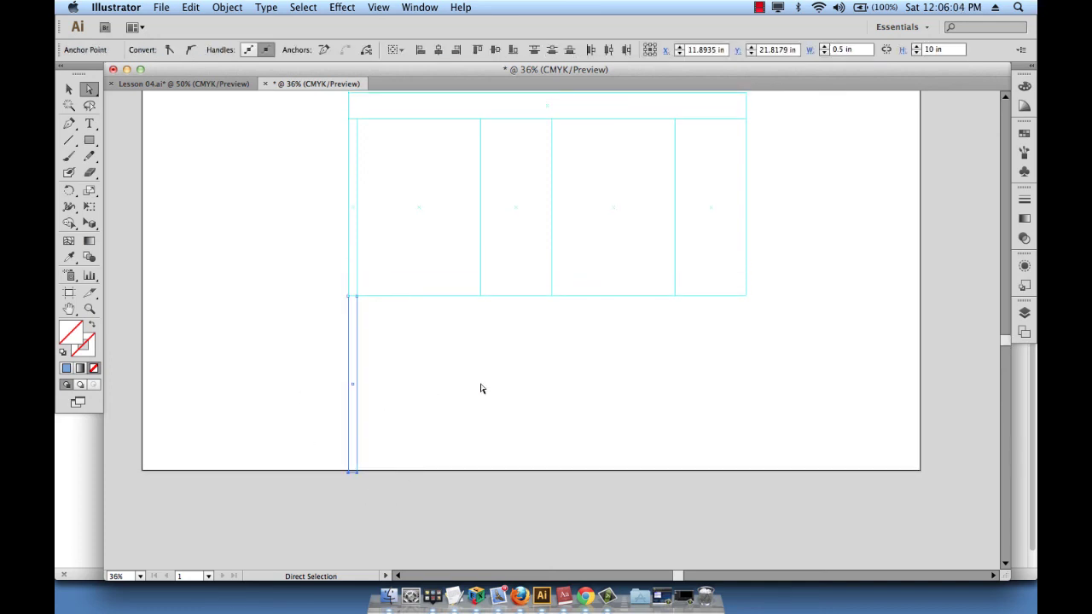
{"action": "key", "text": "Return"}
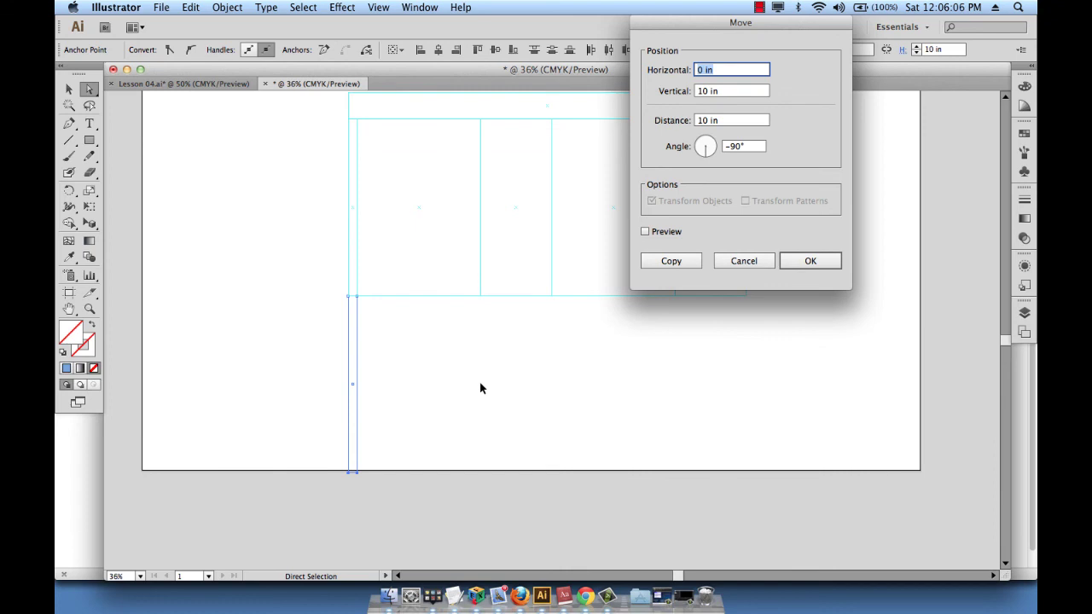
{"action": "key", "text": "Tab"}
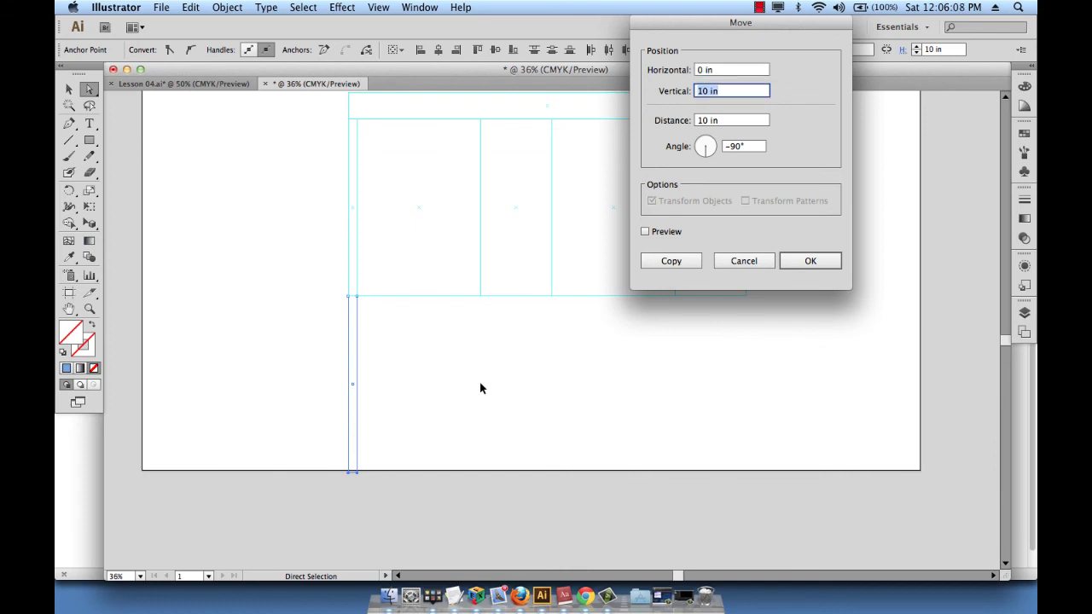
{"action": "type", "text": "-7.5"}
{"action": "key", "text": "Return"}
{"action": "scroll", "coordinate": [348, 490], "scroll_direction": "up", "scroll_amount": 1}
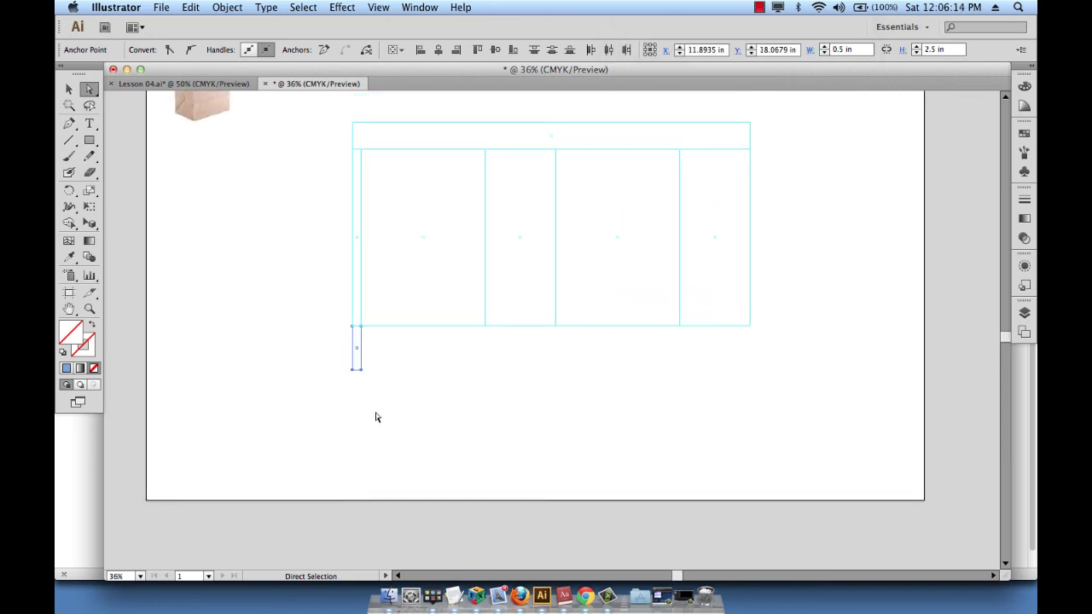
{"action": "scroll", "coordinate": [380, 445], "scroll_direction": "up", "scroll_amount": 2}
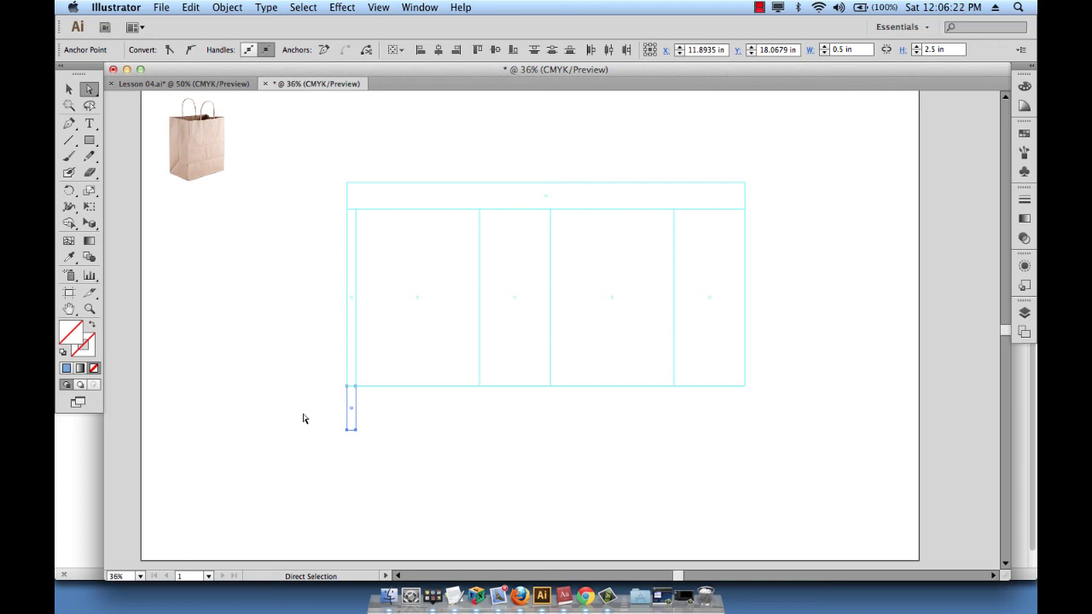
{"action": "left_click", "coordinate": [352, 460]}
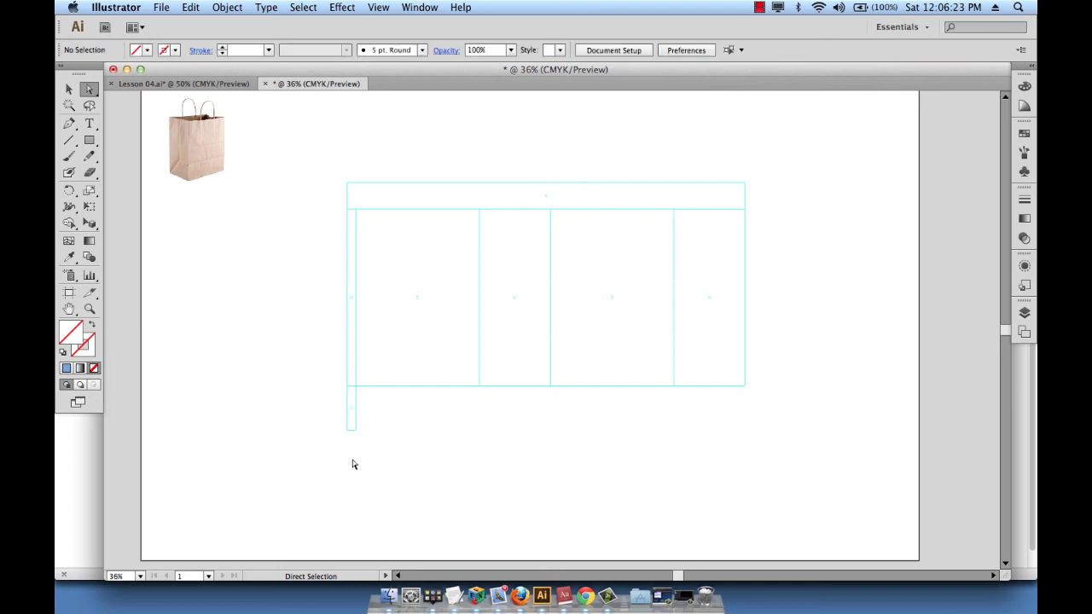
{"action": "left_click", "coordinate": [352, 410]}
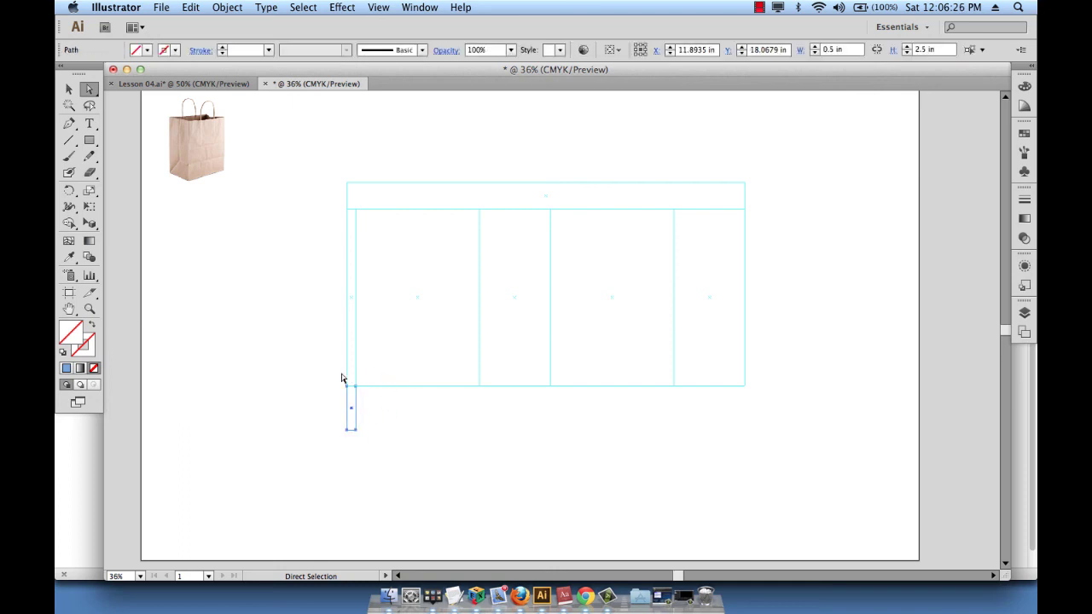
{"action": "scroll", "coordinate": [319, 468], "scroll_direction": "right", "scroll_amount": 1}
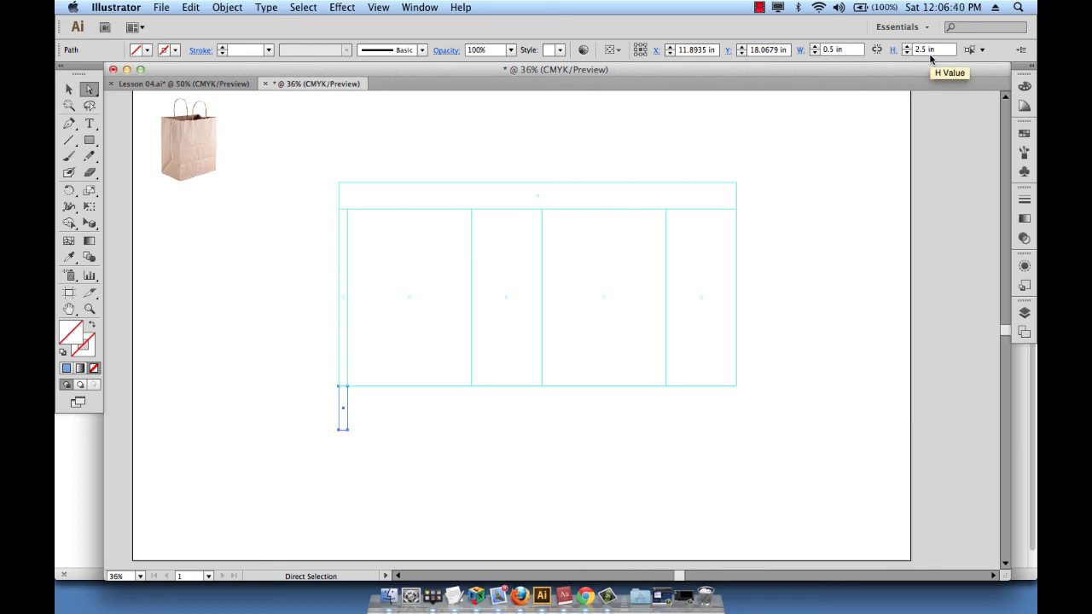
{"action": "left_click", "coordinate": [436, 399]}
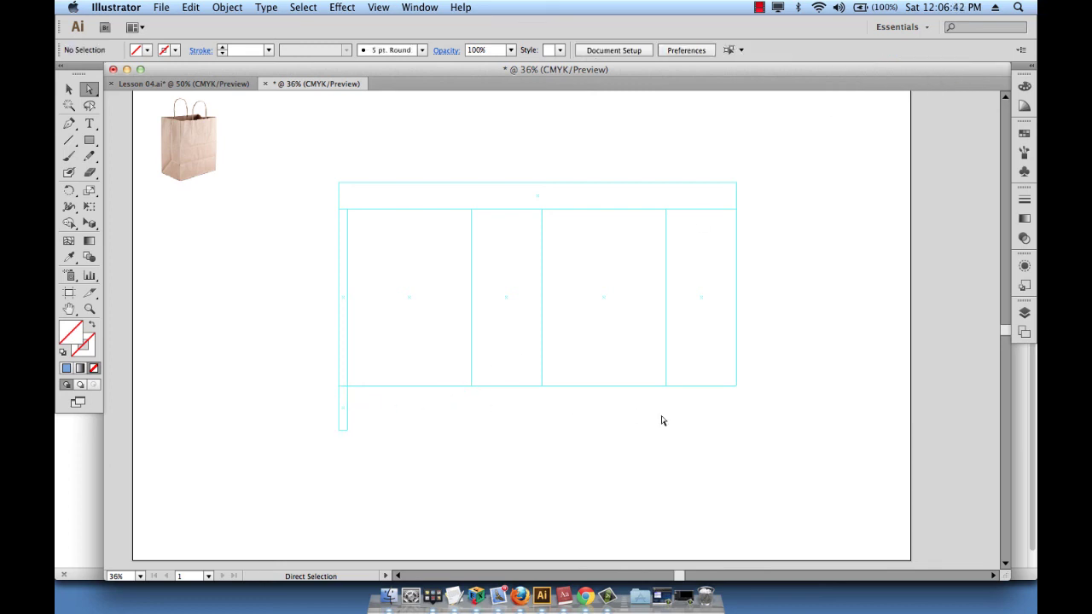
{"action": "left_click", "coordinate": [347, 410]}
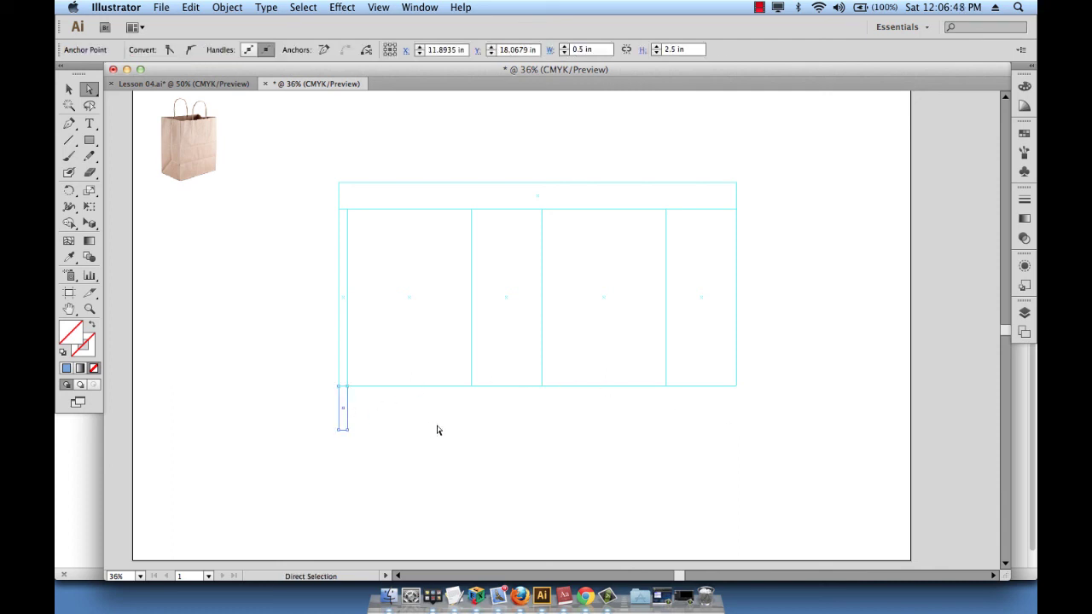
- Shift the selected right anchors 22 in right with 0 vertical, widening the bottom base strip
{"action": "key", "text": "Return"}
{"action": "type", "text": "22"}
{"action": "key", "text": "Tab"}
{"action": "type", "text": "0"}
{"action": "key", "text": "Tab"}
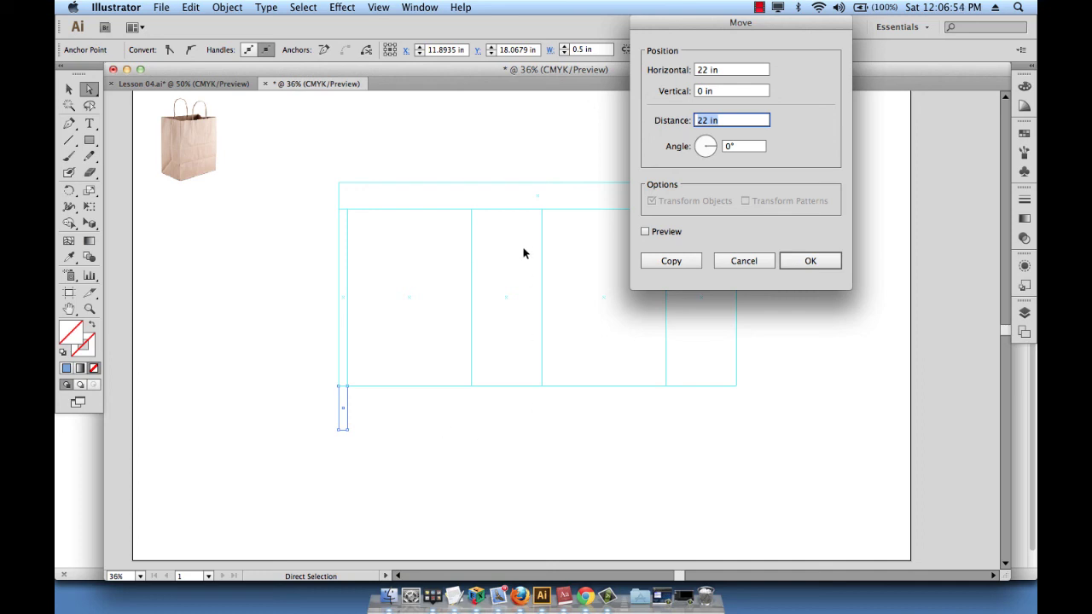
{"action": "left_click", "coordinate": [800, 261]}
{"action": "left_click", "coordinate": [800, 263]}
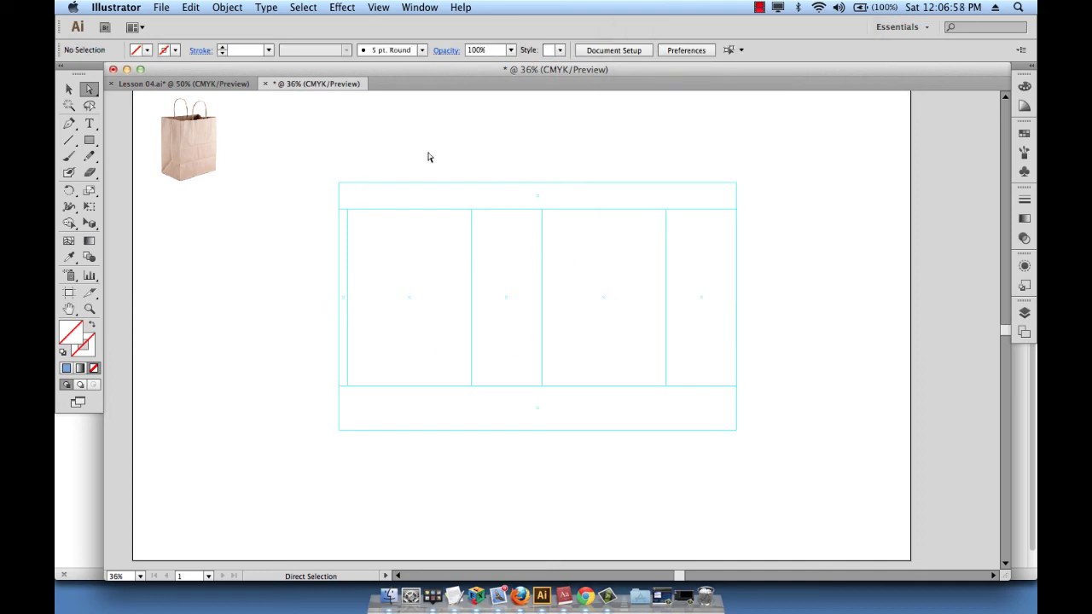